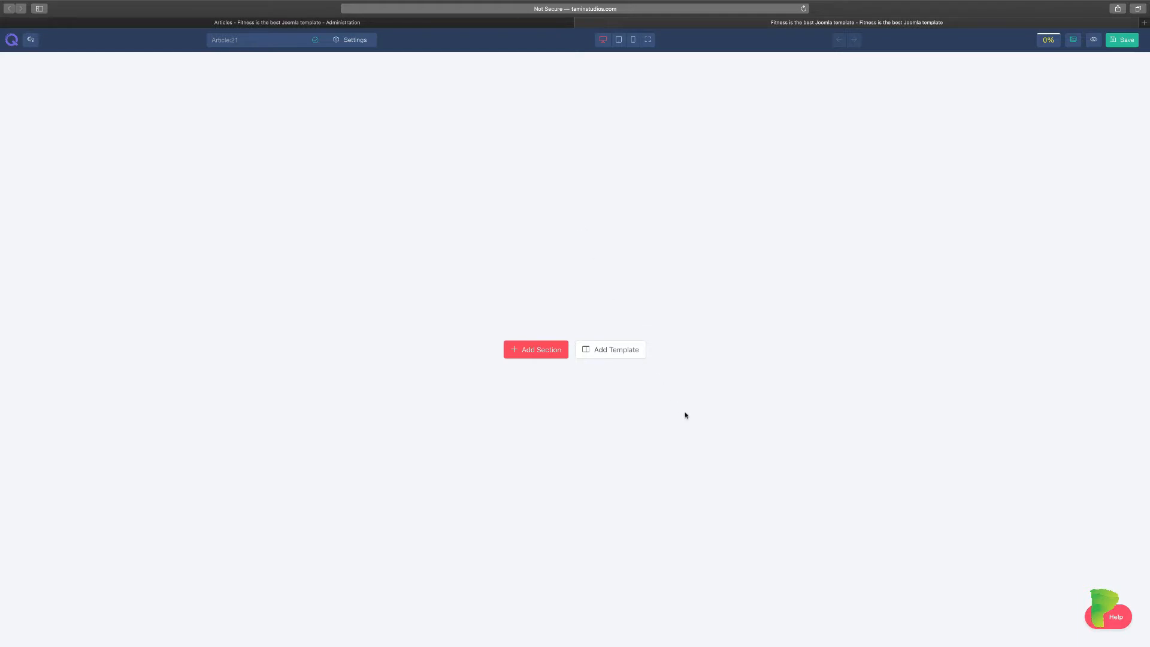
# Step: Open the template library and look through its section categories and the ready-made page templates
pyautogui.click(619, 354)
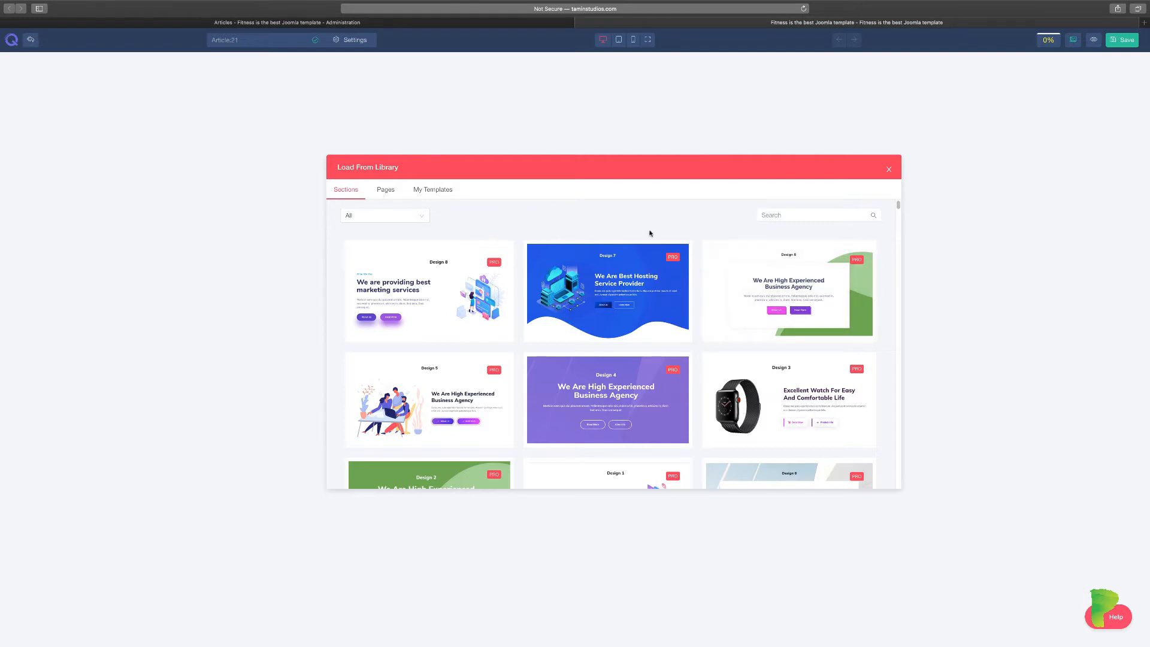
pyautogui.click(419, 217)
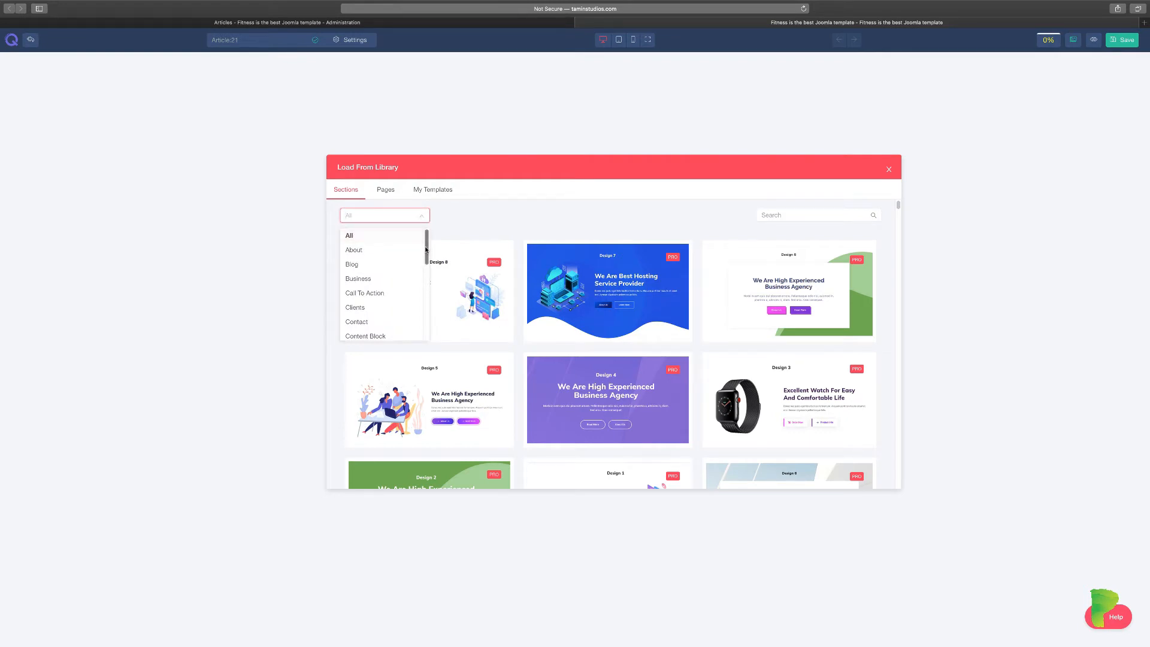
pyautogui.moveTo(426, 250); pyautogui.dragTo(424, 327)
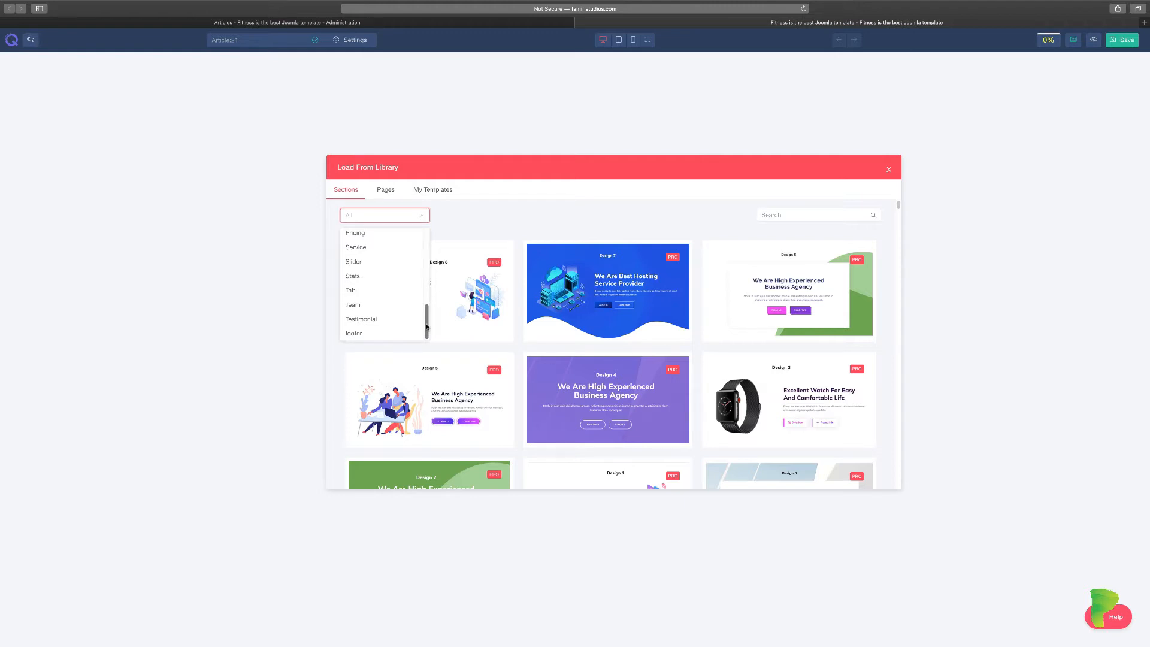
pyautogui.moveTo(427, 327); pyautogui.dragTo(431, 233)
pyautogui.click(387, 192)
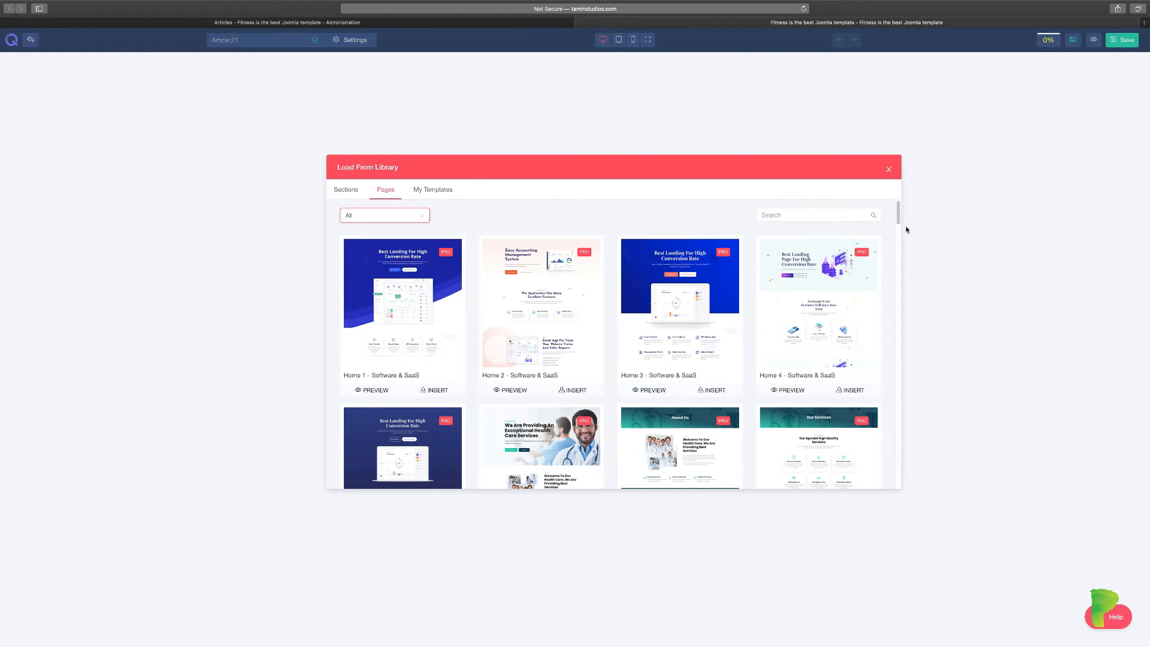
pyautogui.moveTo(899, 213)
pyautogui.mouseDown()
pyautogui.moveTo(898, 362)
pyautogui.moveTo(892, 194)
pyautogui.mouseUp()
# Step: Return to the section templates and insert the blue Dual Button 7 hosting design into the empty page
pyautogui.click(337, 193)
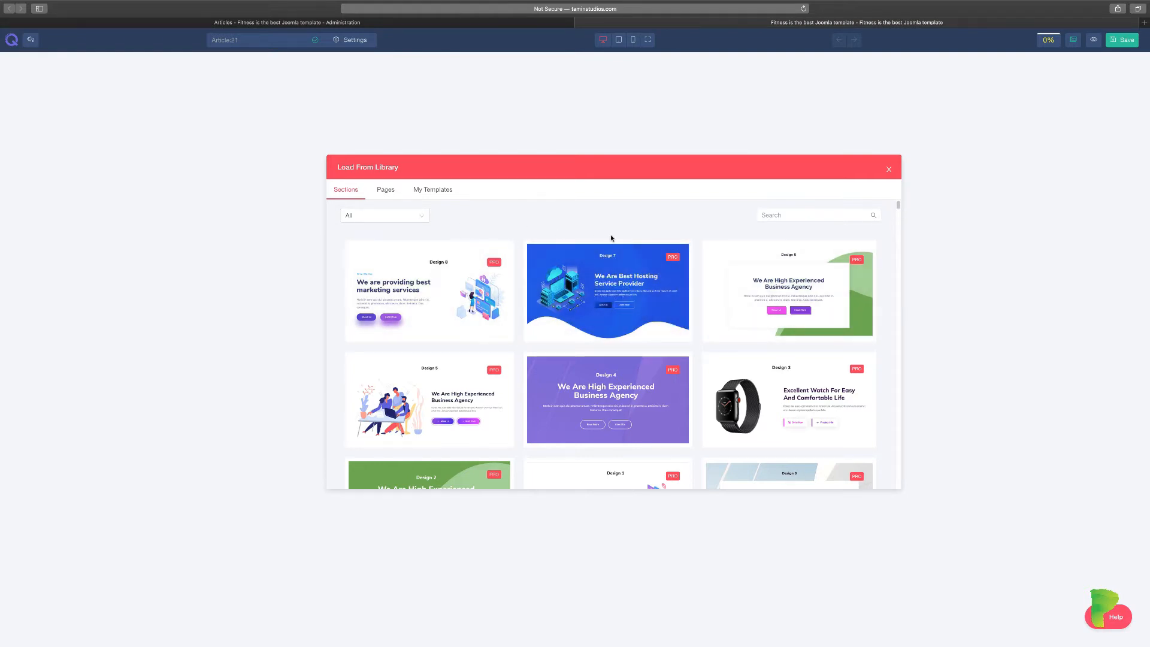
pyautogui.click(416, 219)
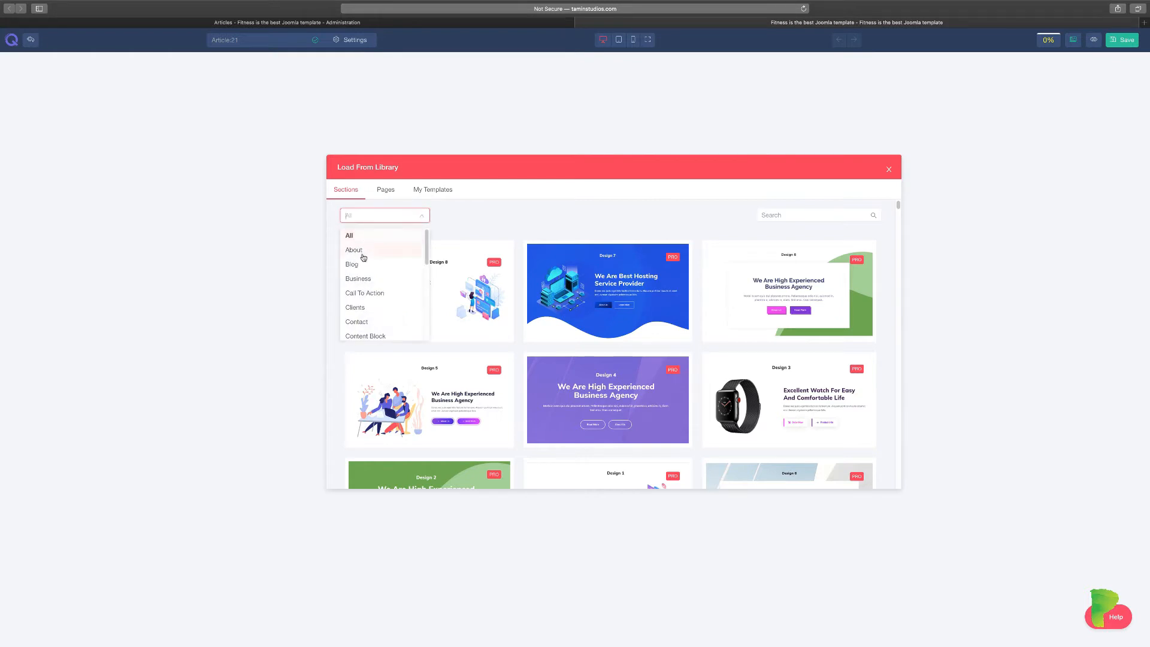
pyautogui.click(542, 217)
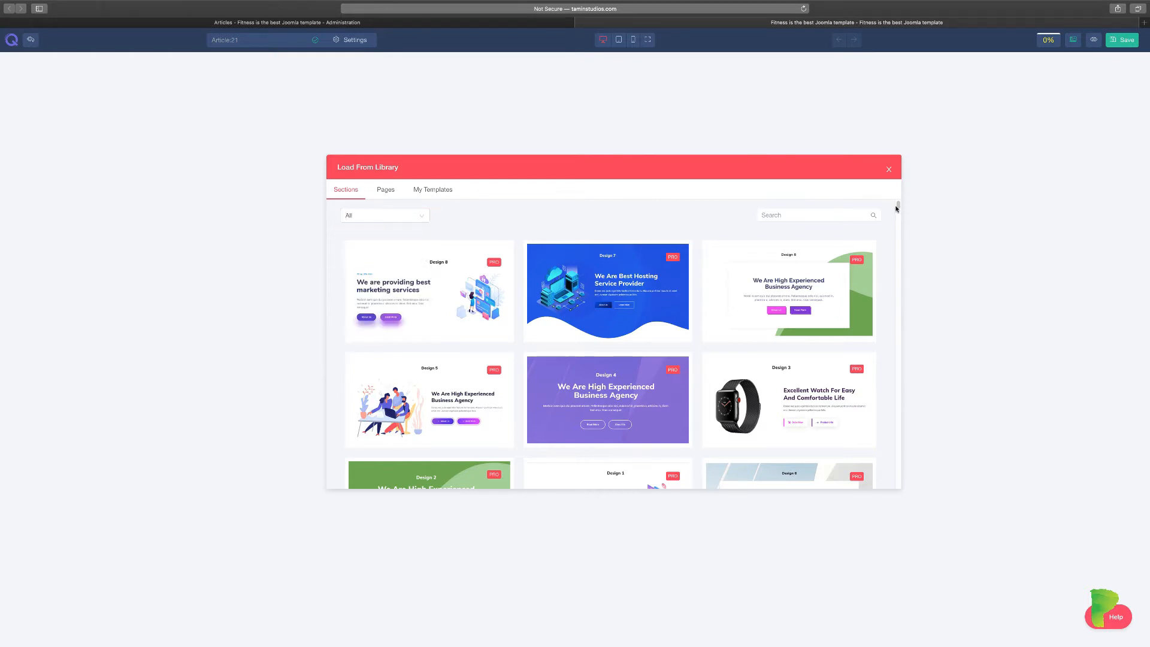
pyautogui.scroll(-10, 898, 207)
pyautogui.scroll(10, 898, 206)
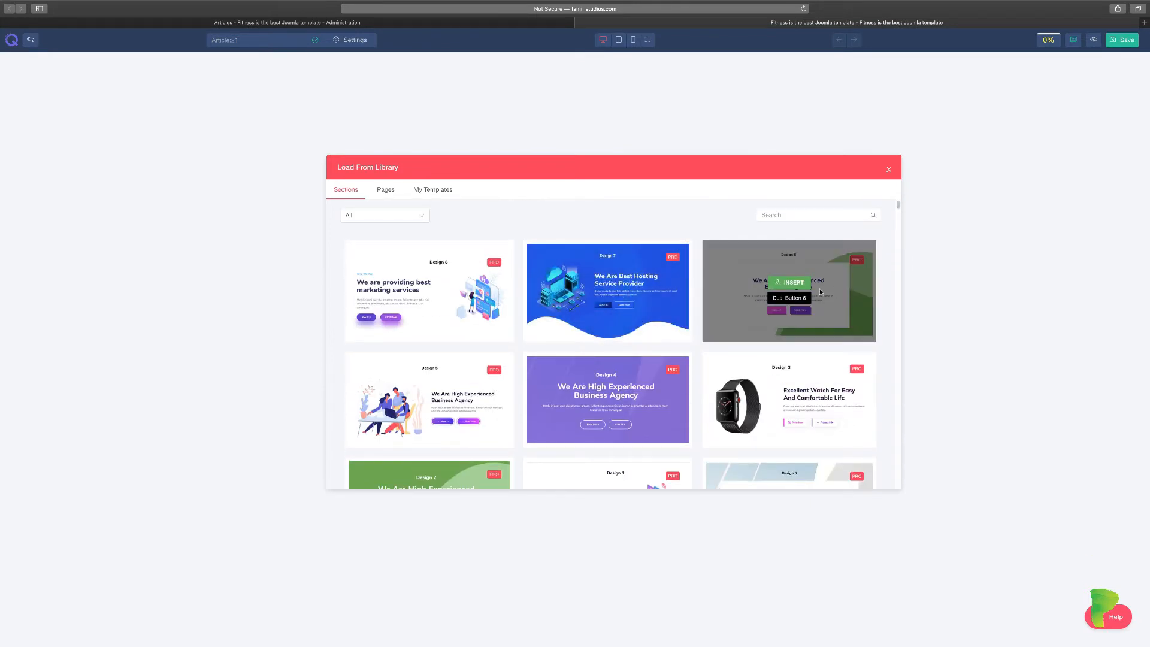
pyautogui.moveTo(626, 304)
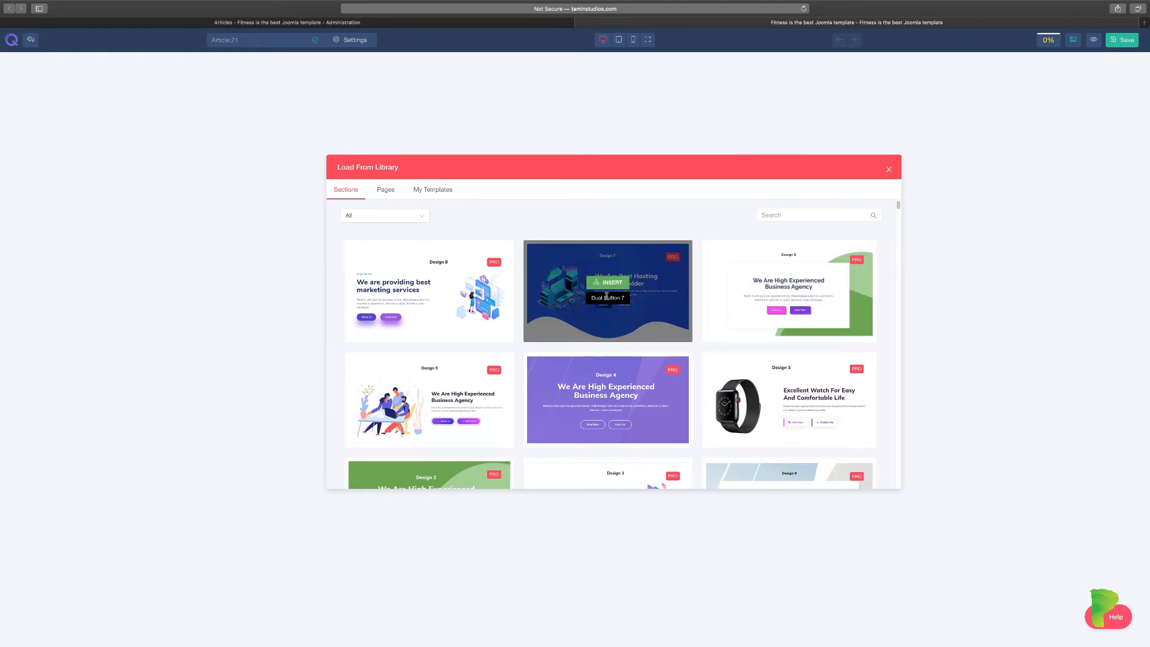
pyautogui.click(611, 284)
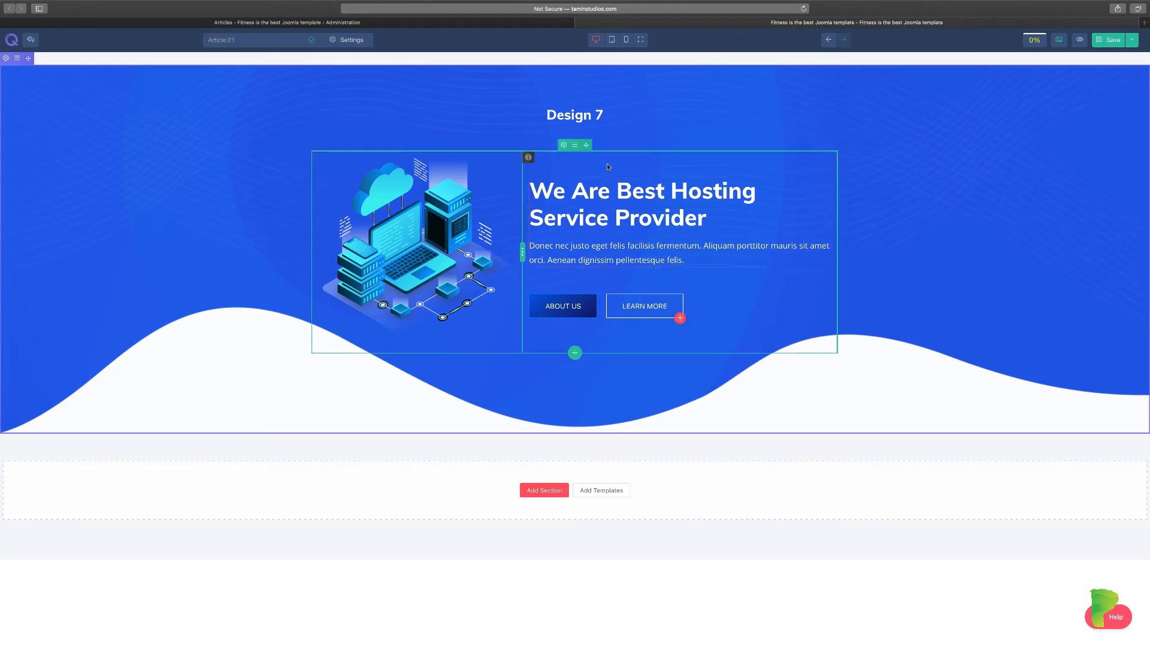
# Step: Reopen the template library below the hosting section and look at the section templates in the Business category
pyautogui.click(602, 491)
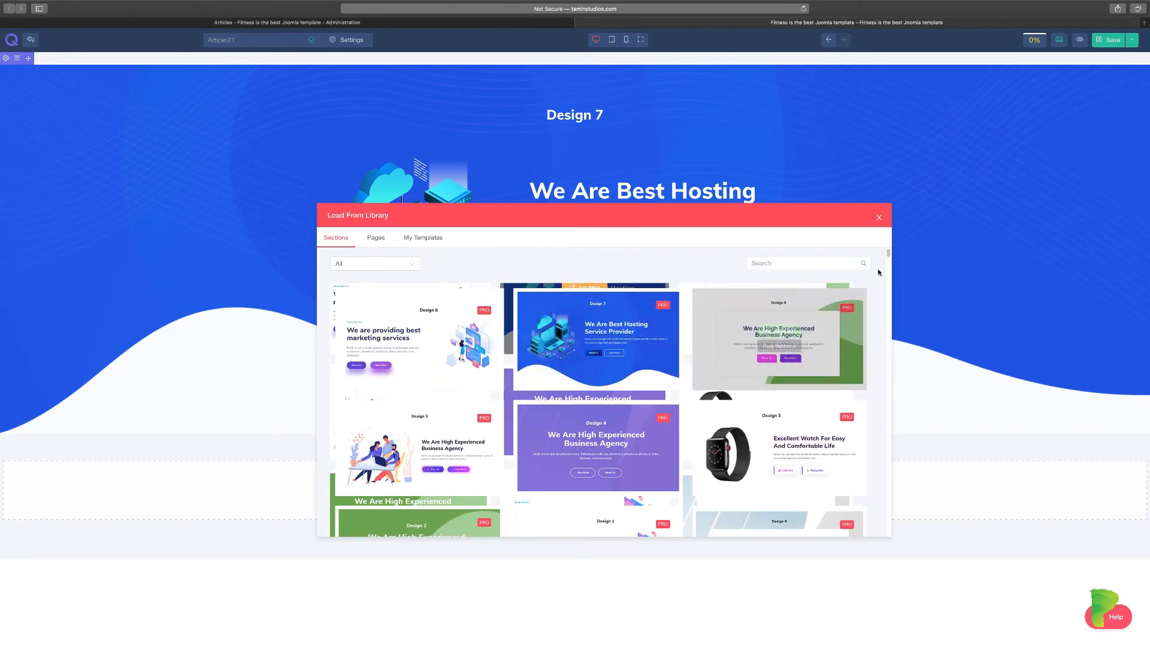
pyautogui.moveTo(887, 259); pyautogui.dragTo(888, 271)
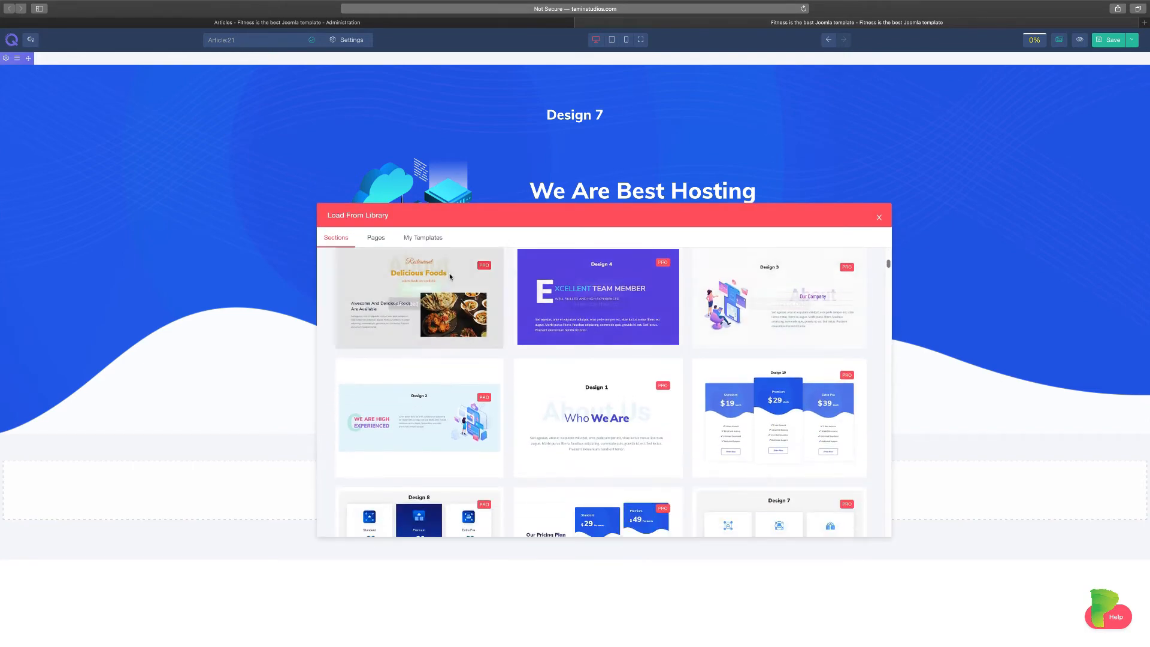
pyautogui.scroll(10, 444, 282)
pyautogui.click(381, 266)
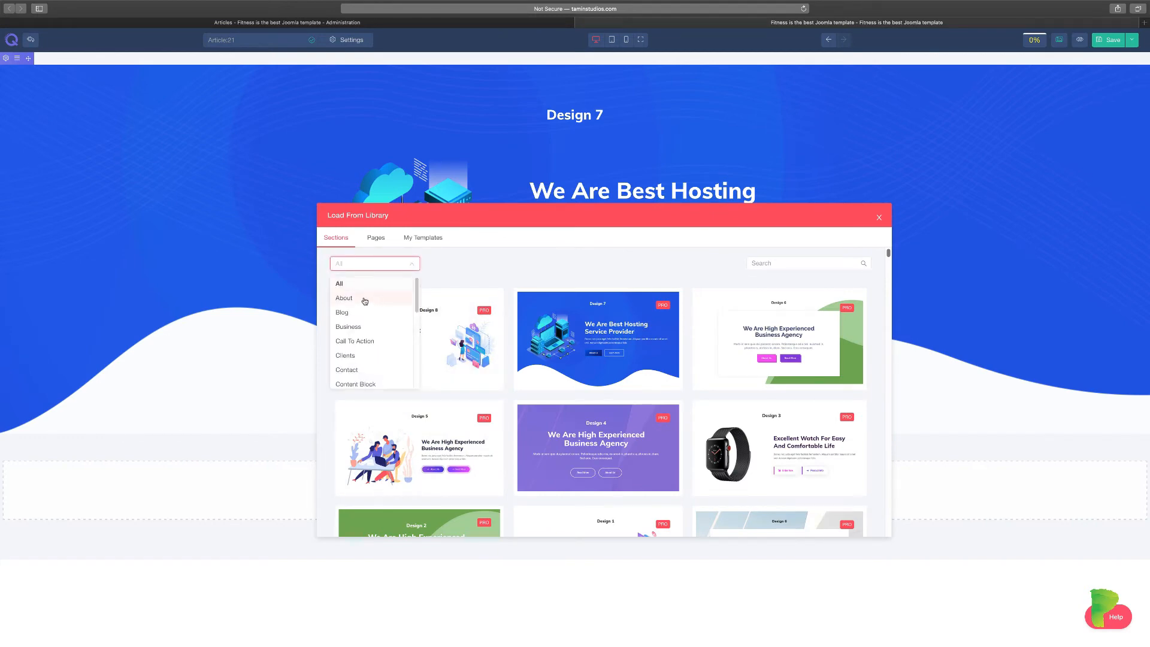
pyautogui.scroll(-3, 417, 301)
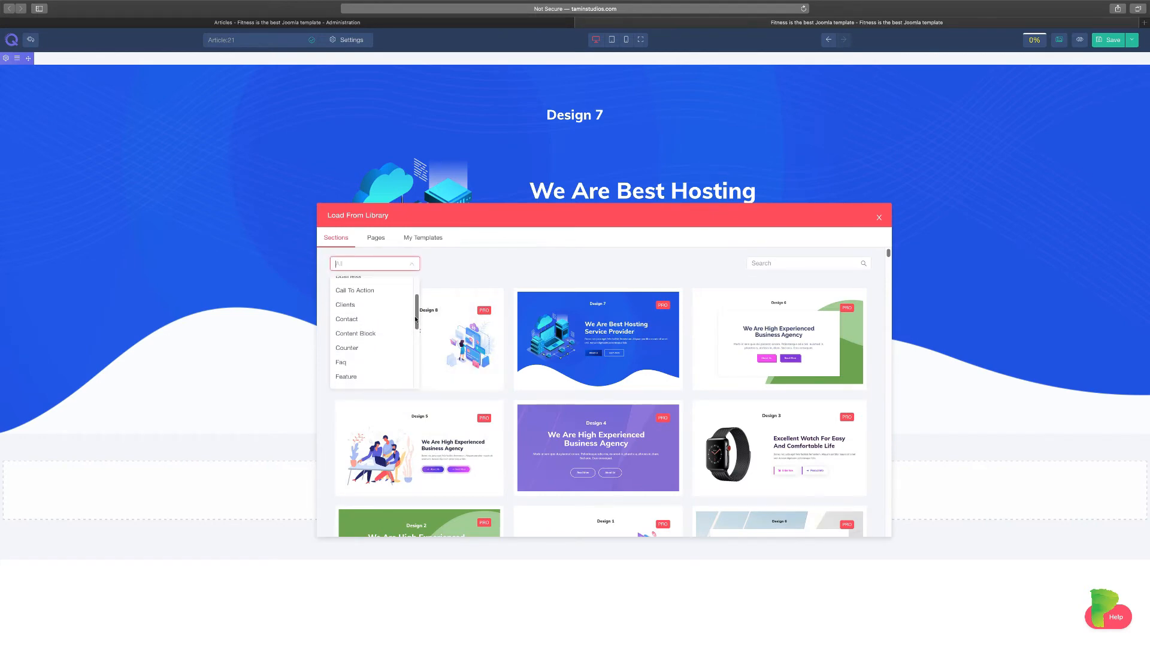
pyautogui.scroll(3, 416, 303)
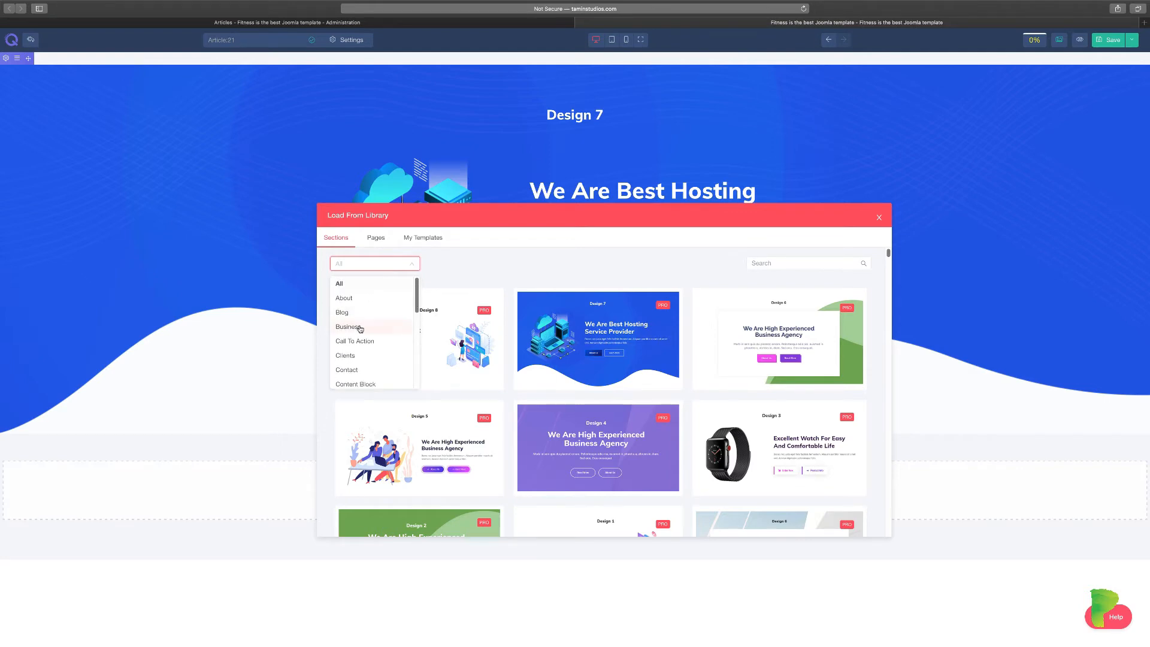
pyautogui.click(359, 321)
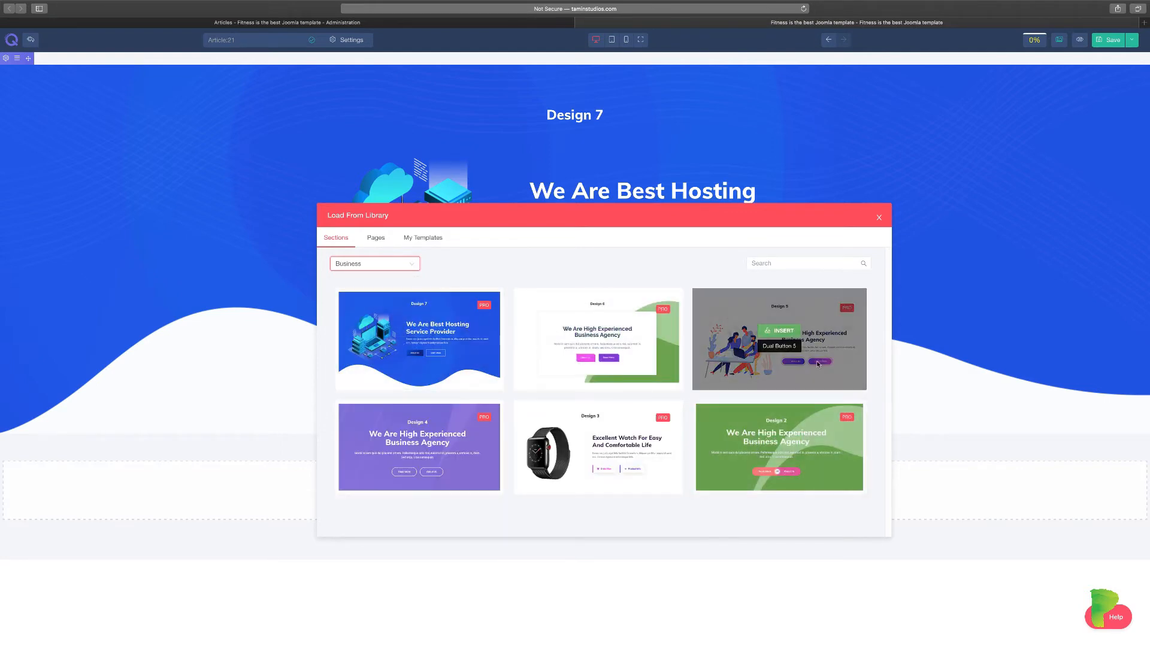
pyautogui.click(413, 263)
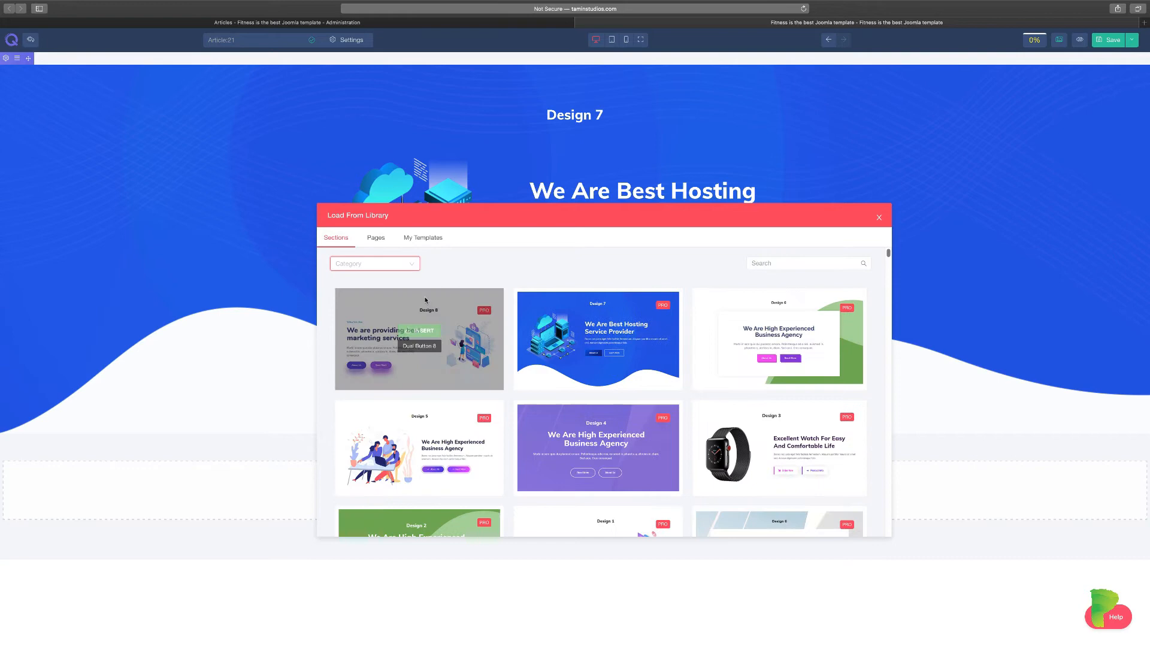
# Step: Filter the section templates by Content Block and insert the Advanced Heading 6 design
pyautogui.click(414, 267)
pyautogui.scroll(-2, 417, 307)
pyautogui.scroll(-1, 413, 311)
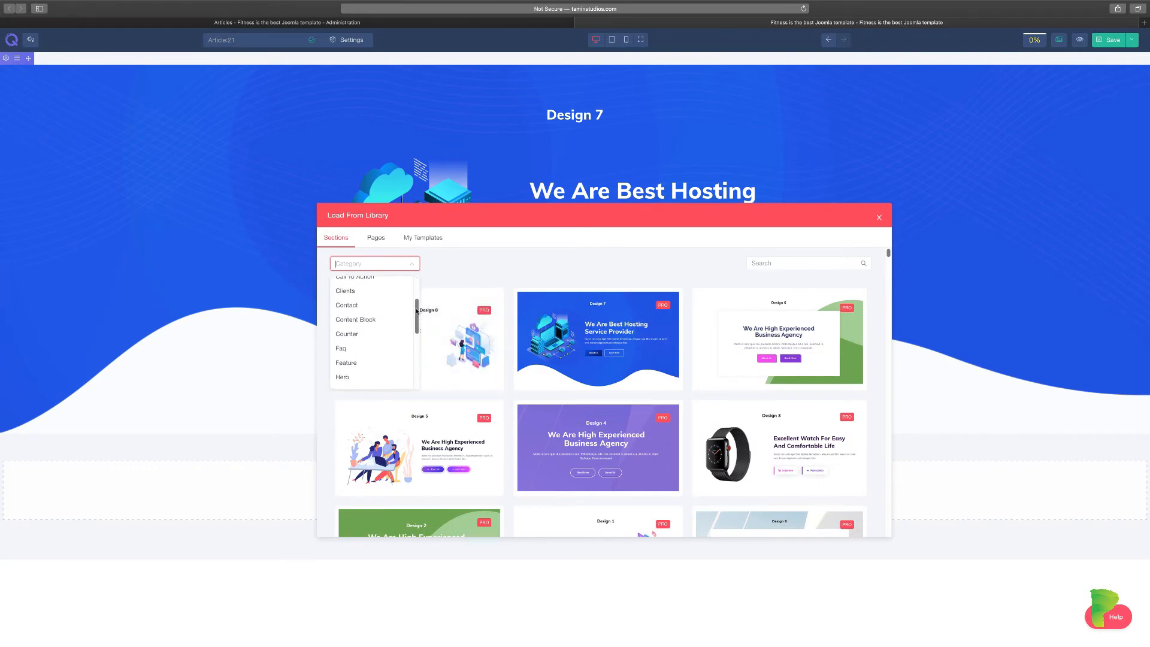
pyautogui.click(369, 313)
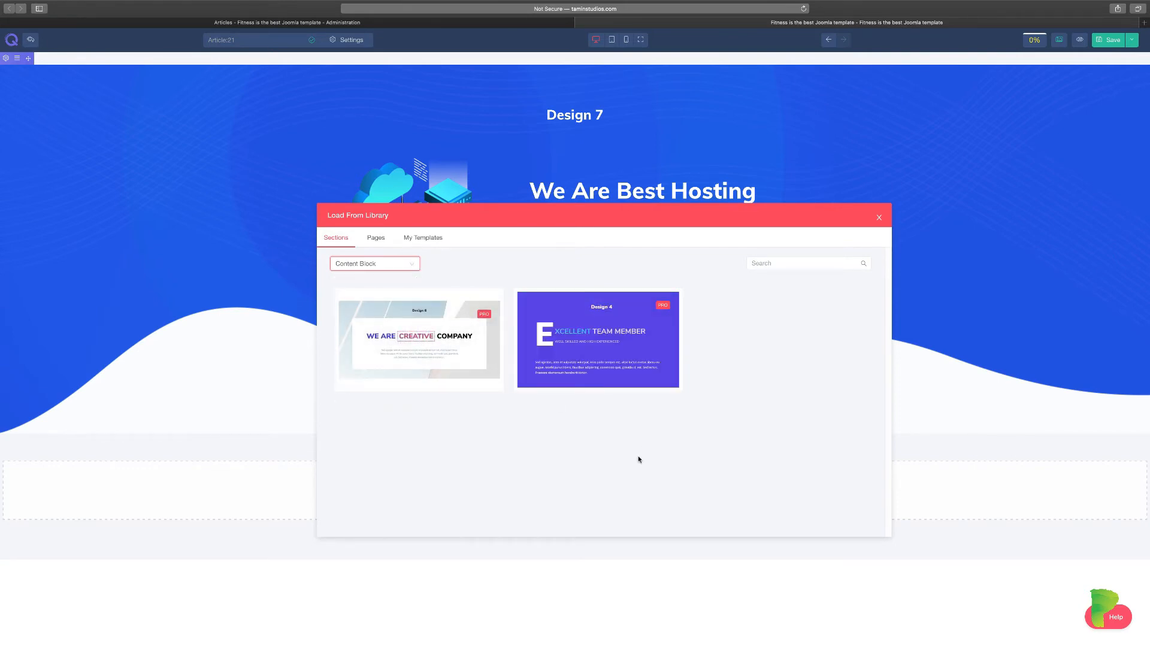
pyautogui.moveTo(420, 333)
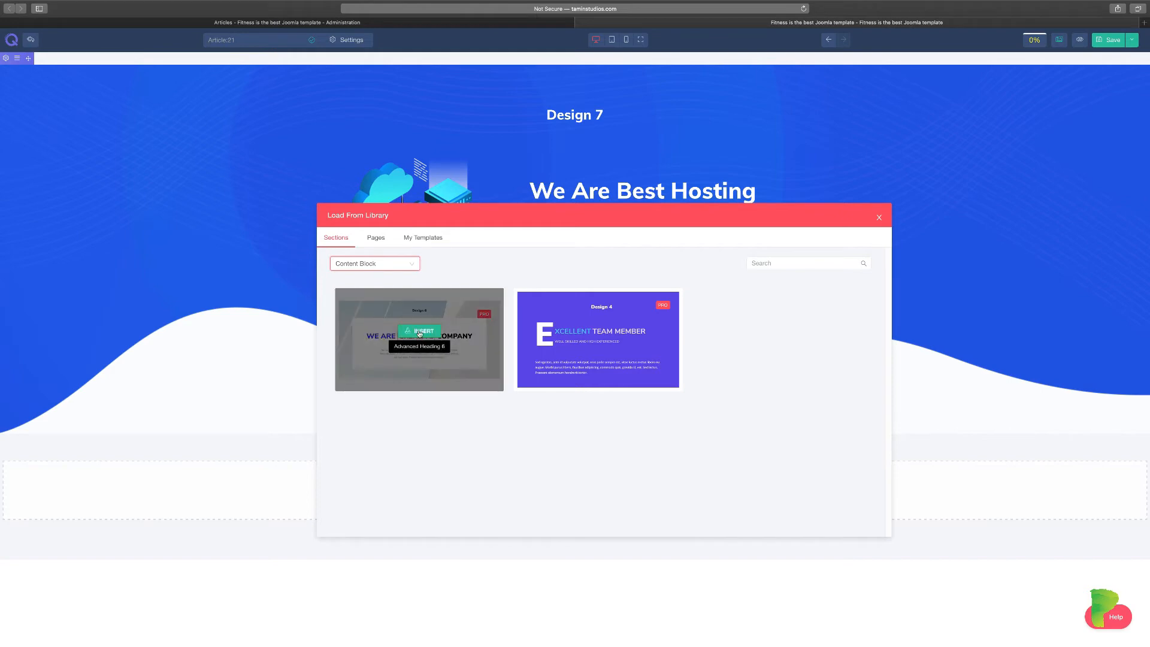
pyautogui.click(420, 332)
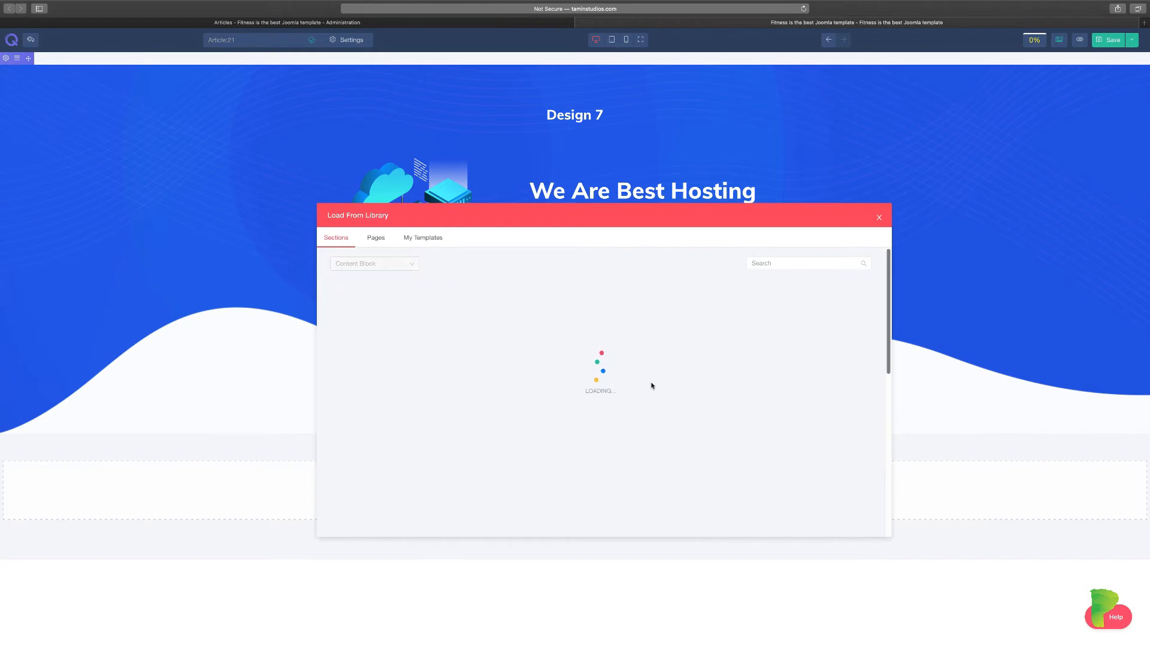
# Step: Open the template library below the Creative Company section and view the Clients section templates
pyautogui.scroll(-2, 681, 394)
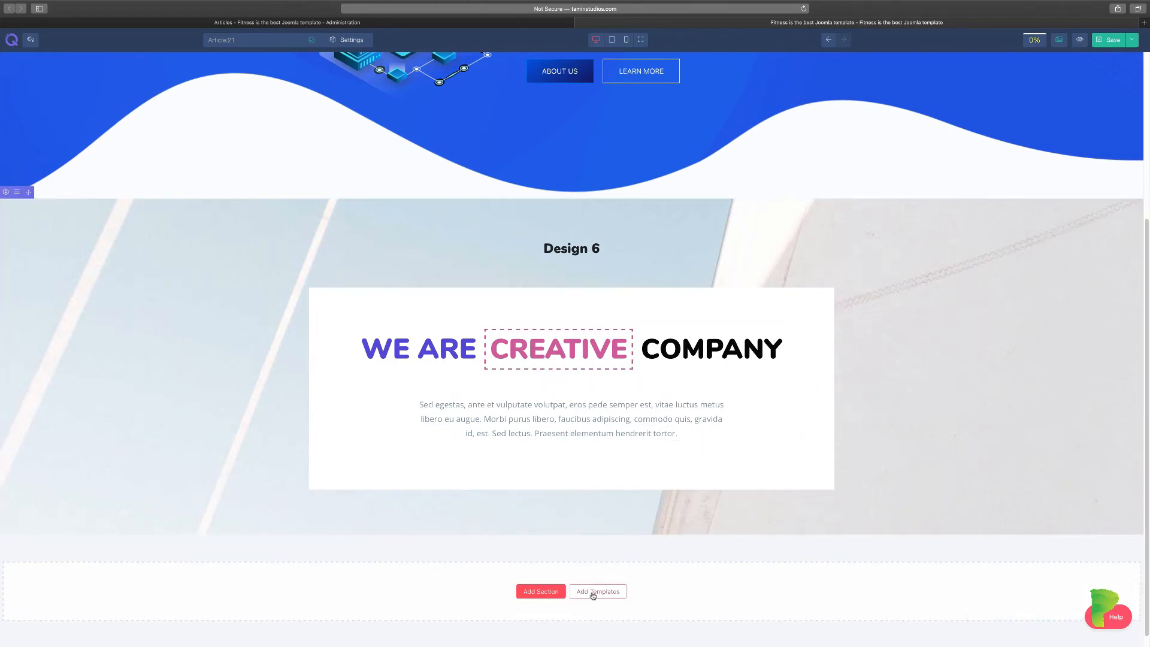
pyautogui.click(593, 591)
pyautogui.click(377, 264)
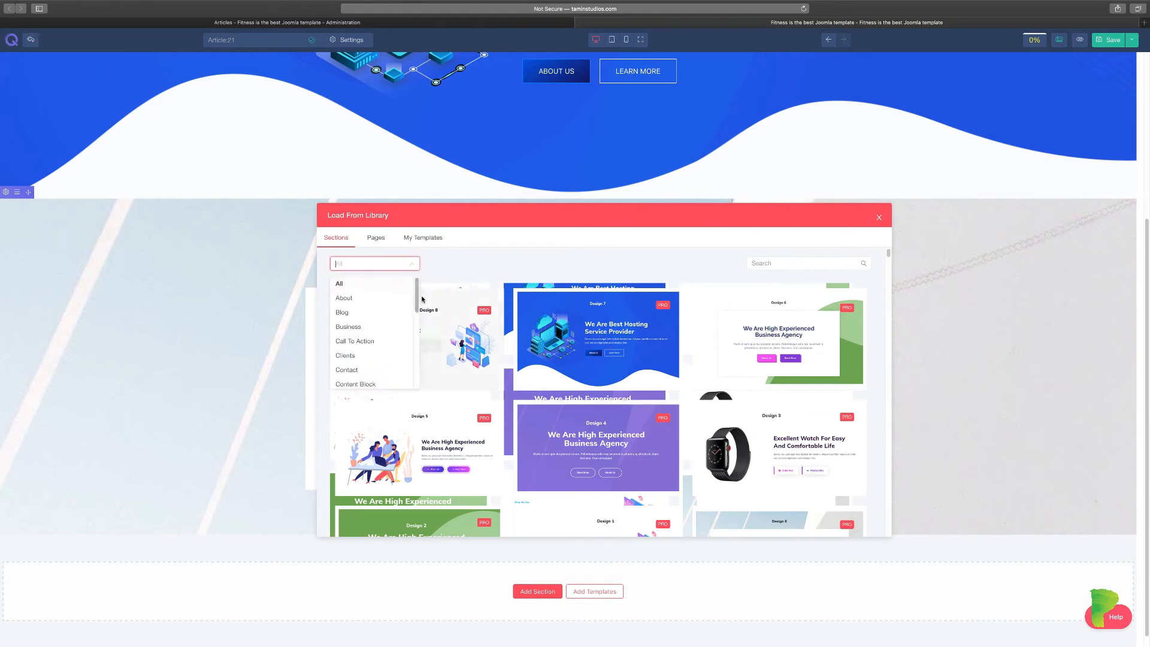
pyautogui.scroll(-2, 422, 299)
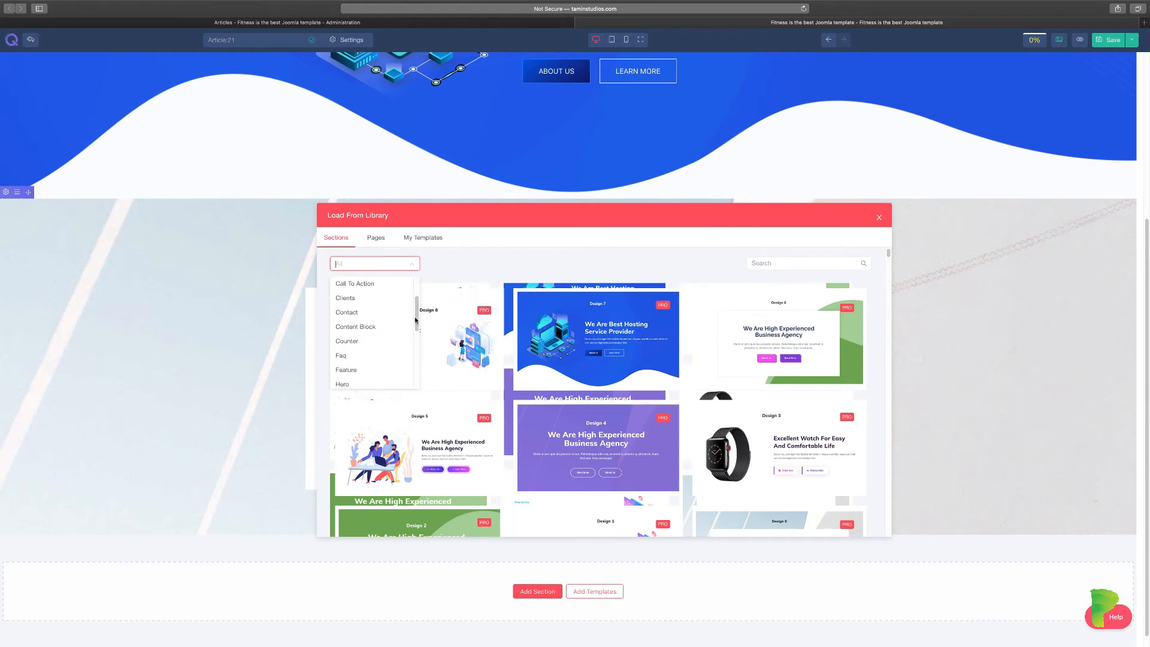
pyautogui.click(359, 298)
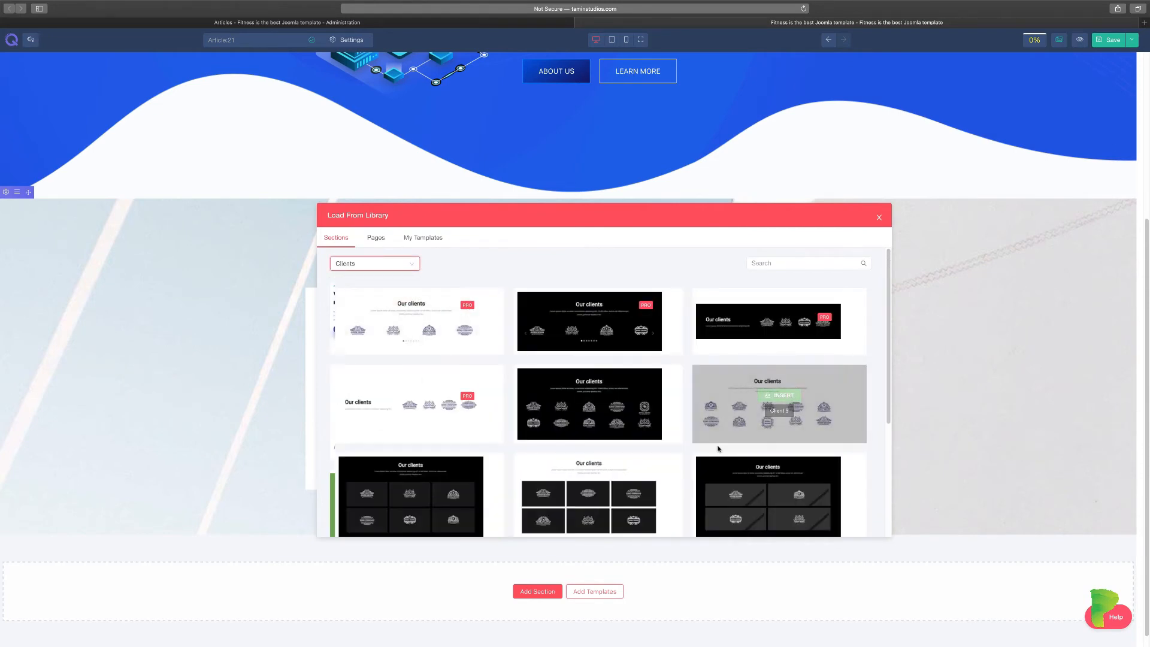
# Step: Filter the section templates by Marketing and insert the Delicious Foods restaurant design
pyautogui.click(407, 264)
pyautogui.scroll(-2, 417, 321)
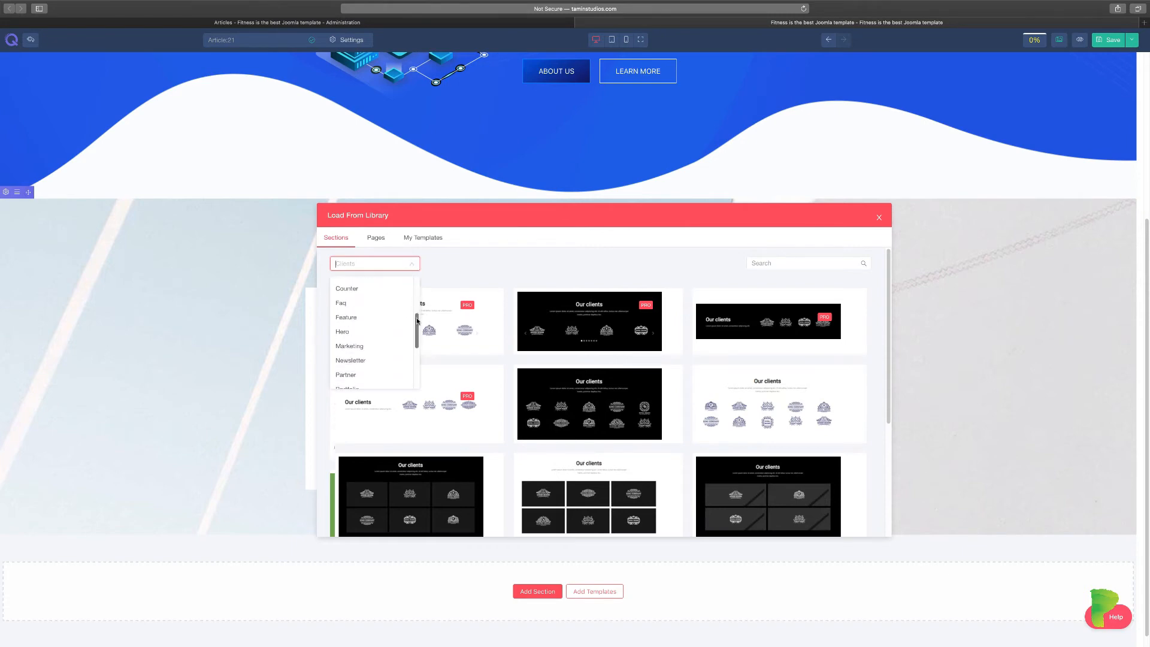
pyautogui.scroll(-1, 417, 322)
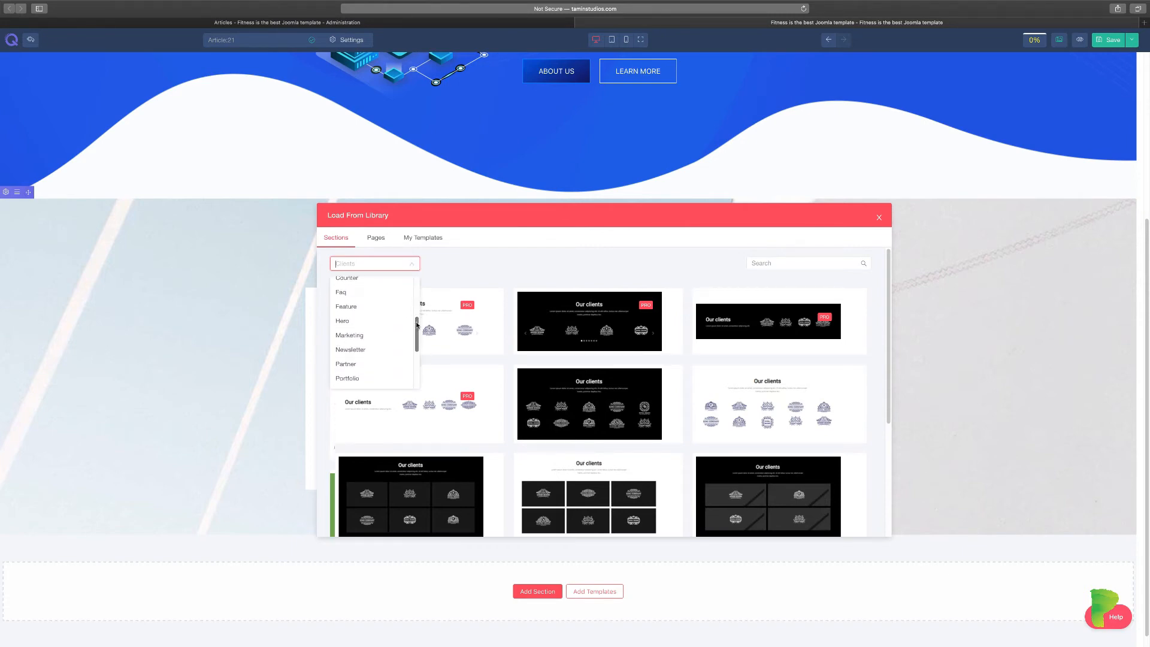
pyautogui.click(350, 335)
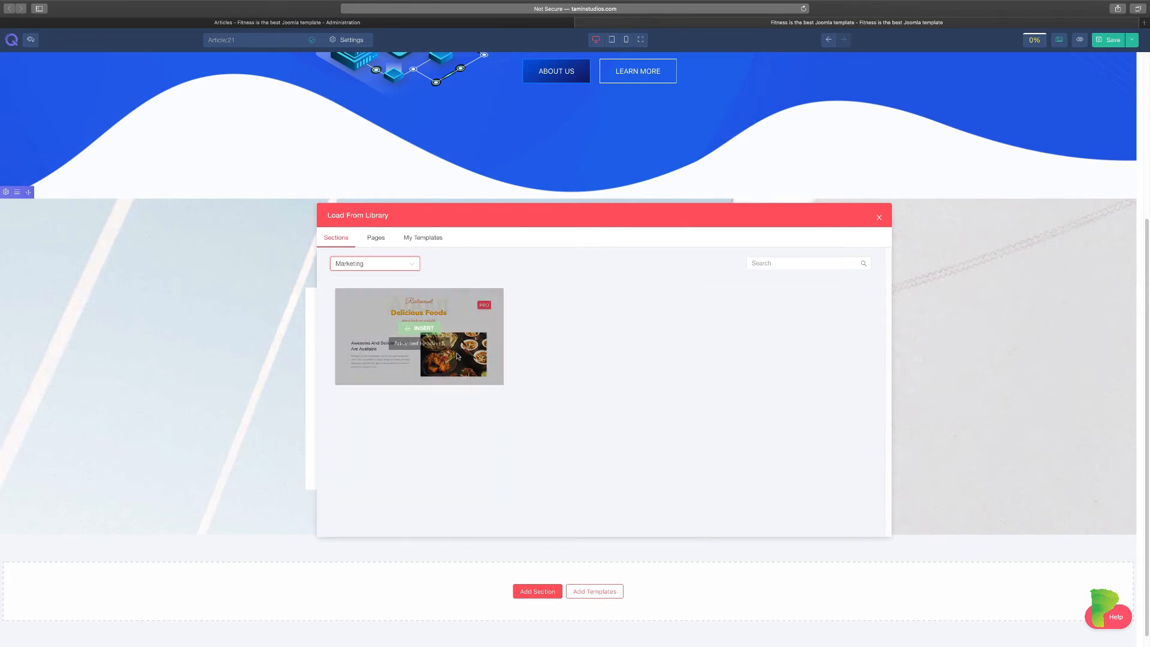
pyautogui.click(427, 328)
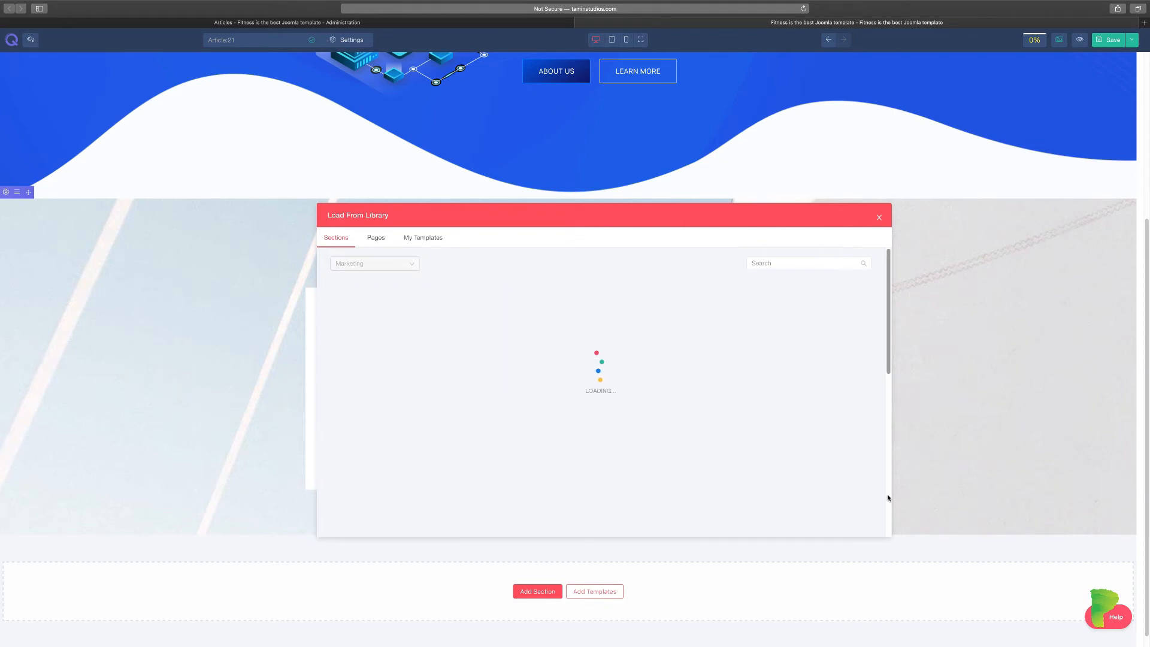
# Step: Below the Delicious Foods section, insert the light Our services template with three service cards from the library's Service category
pyautogui.scroll(-2, 835, 480)
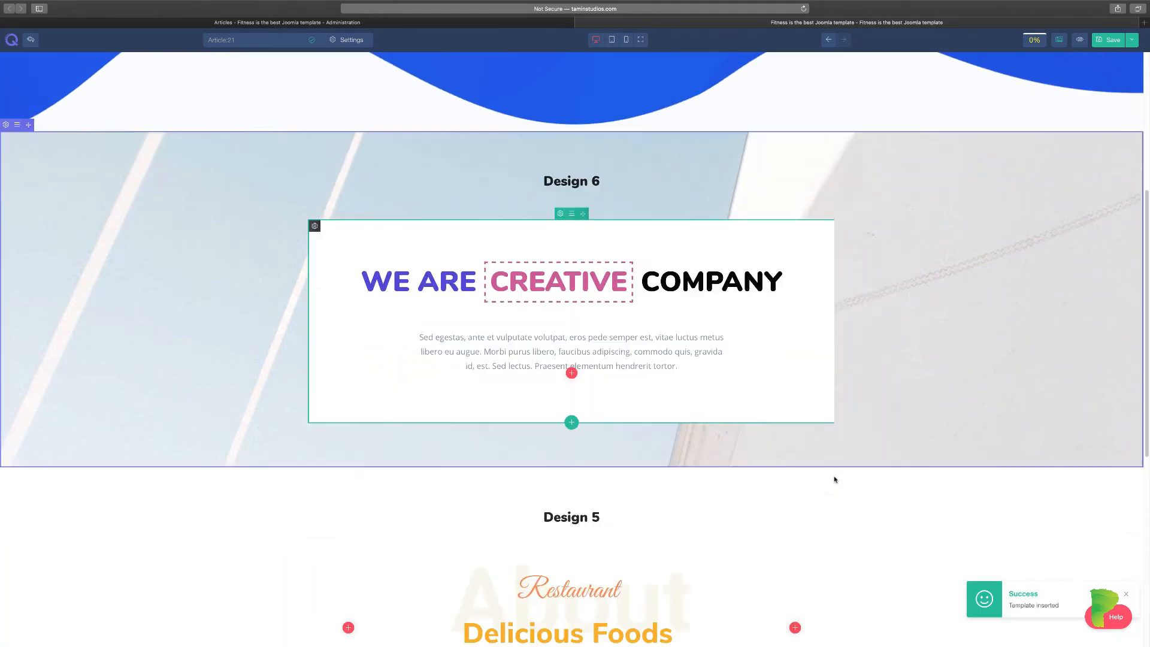
pyautogui.scroll(-5, 700, 476)
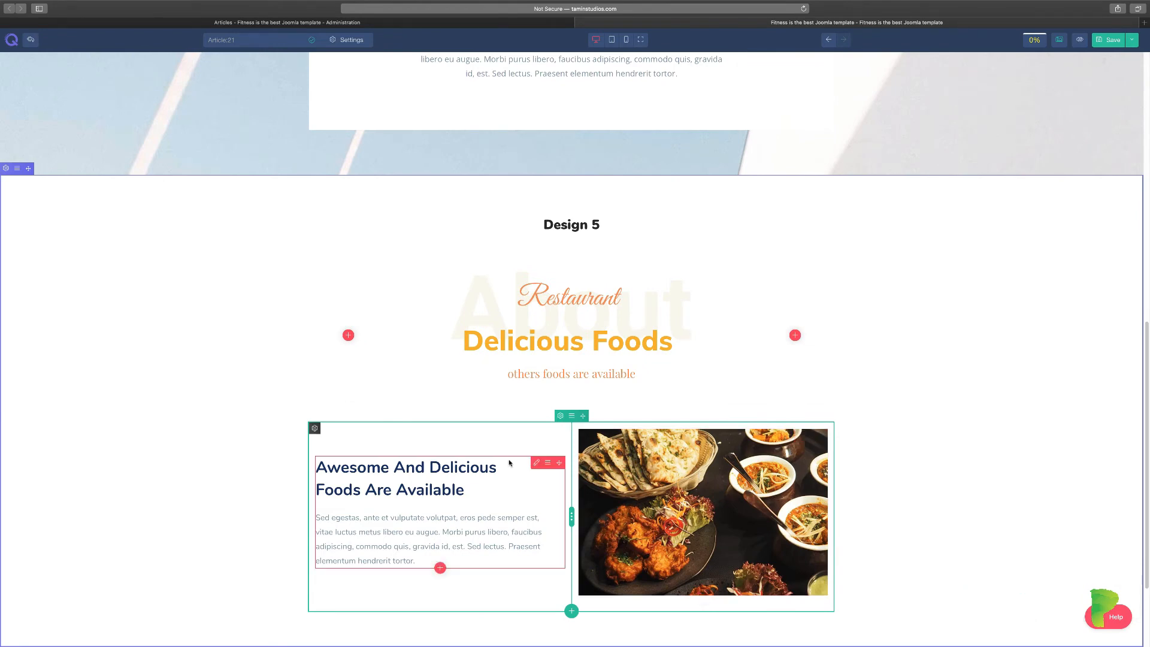
pyautogui.scroll(-2, 511, 465)
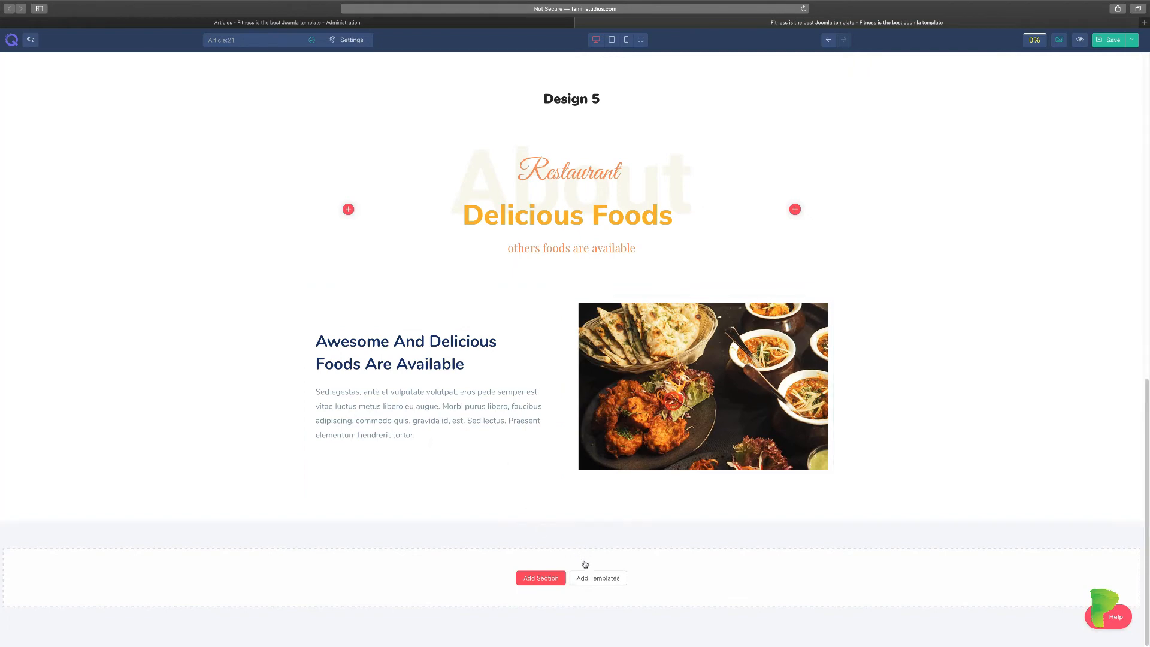
pyautogui.click(596, 578)
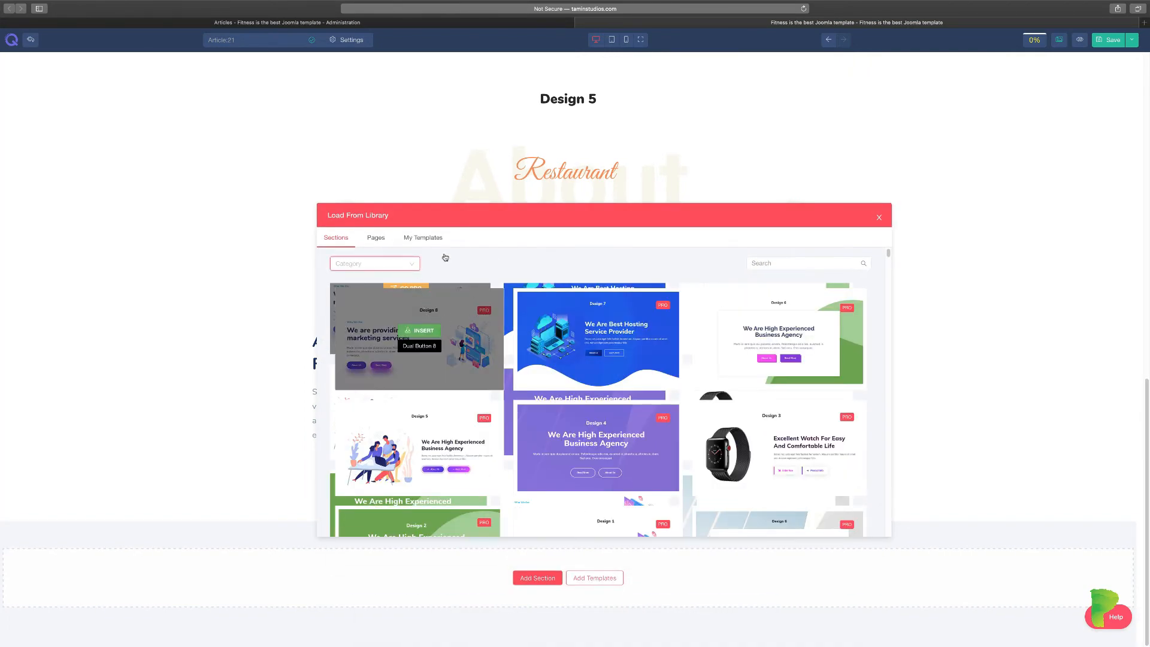
pyautogui.click(409, 268)
pyautogui.moveTo(418, 294); pyautogui.dragTo(413, 355)
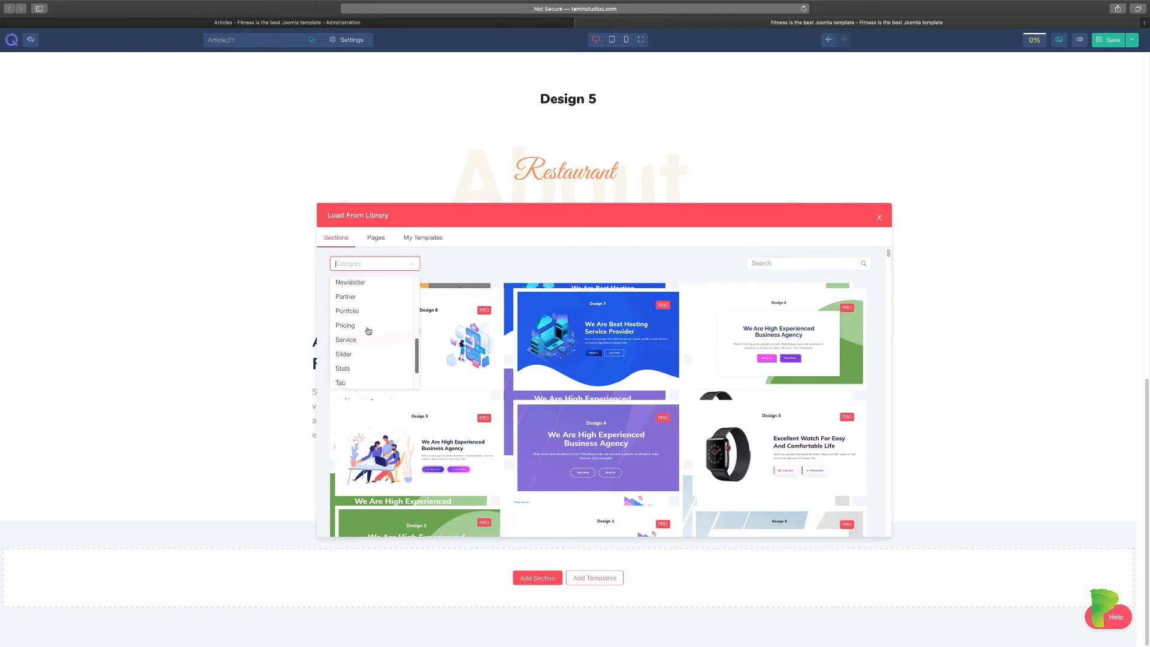
pyautogui.click(355, 340)
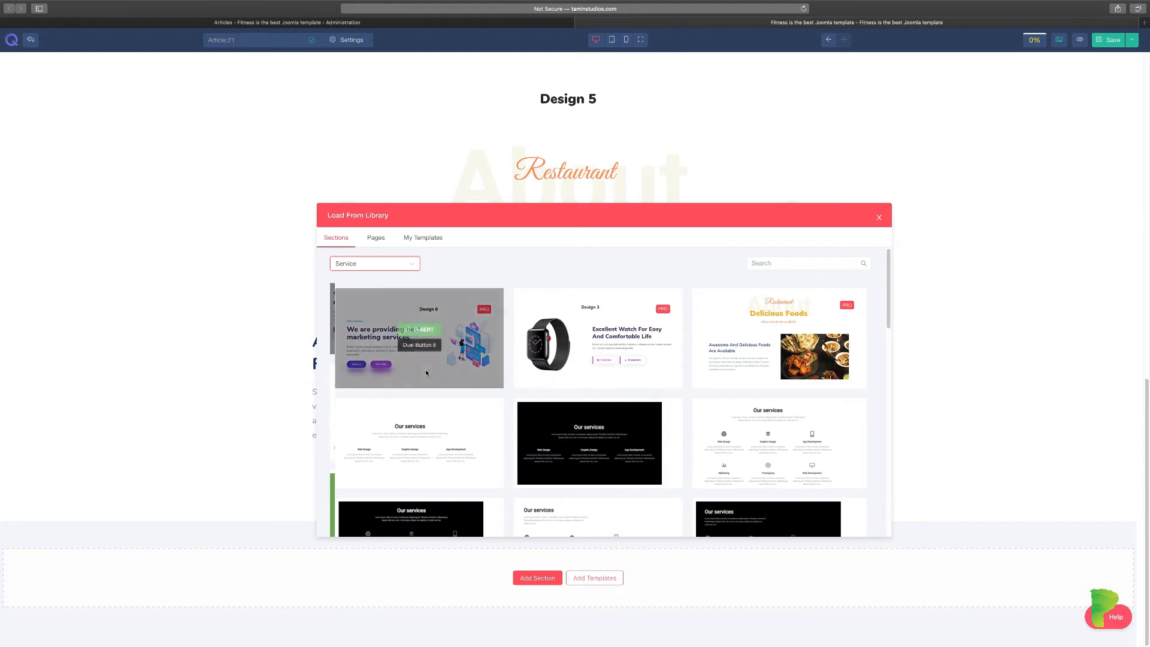
pyautogui.scroll(-5, 758, 420)
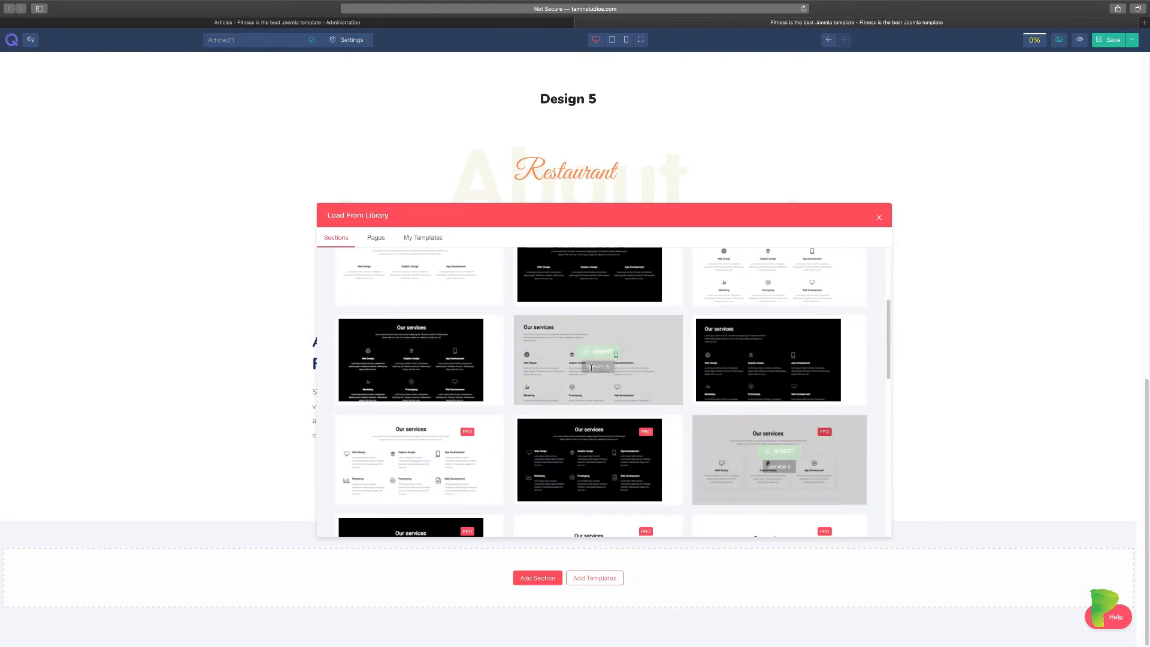
pyautogui.click(773, 454)
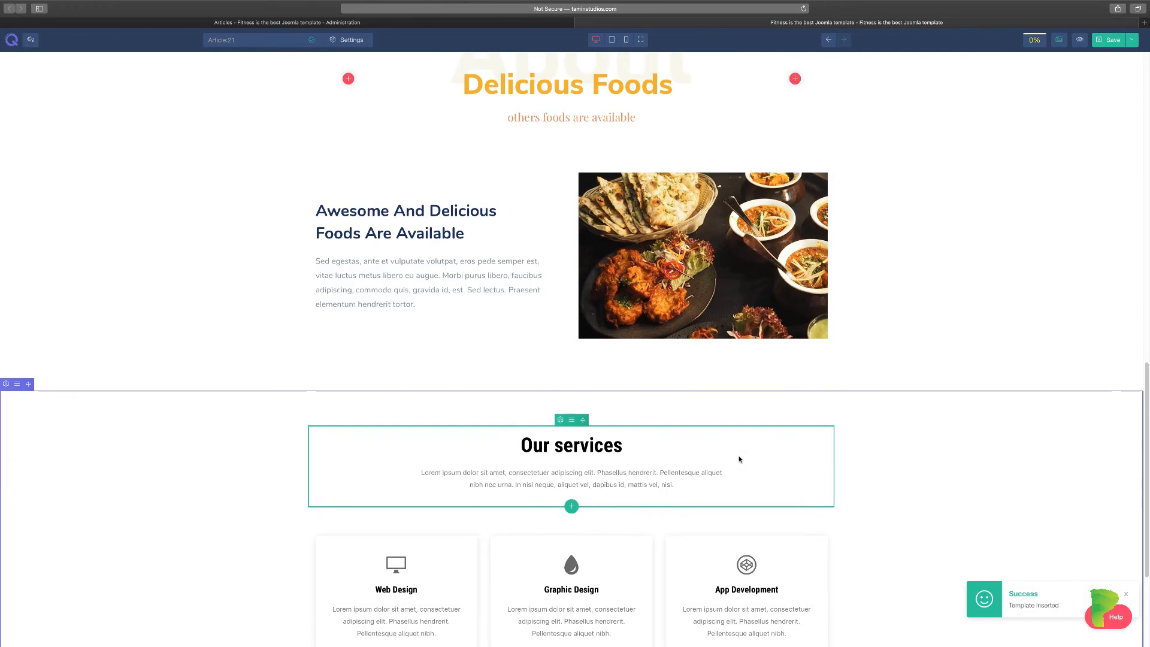
# Step: Below the Our services section, insert the Team 14 template from the library's Team category of section templates
pyautogui.scroll(5, 740, 459)
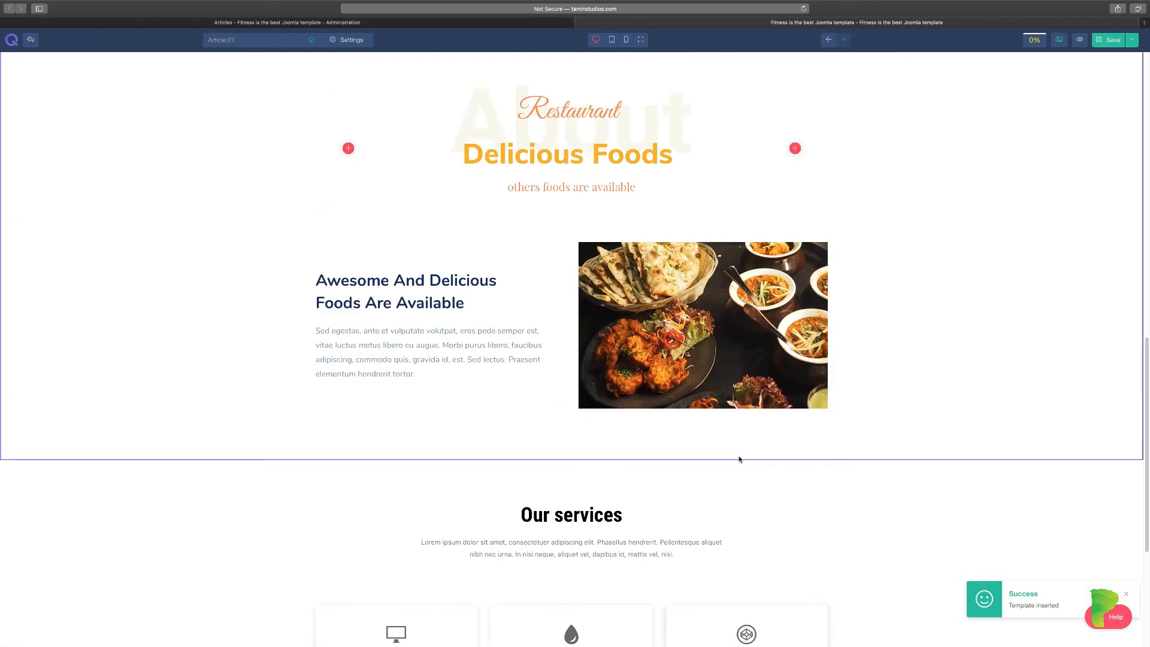
pyautogui.scroll(-3, 673, 470)
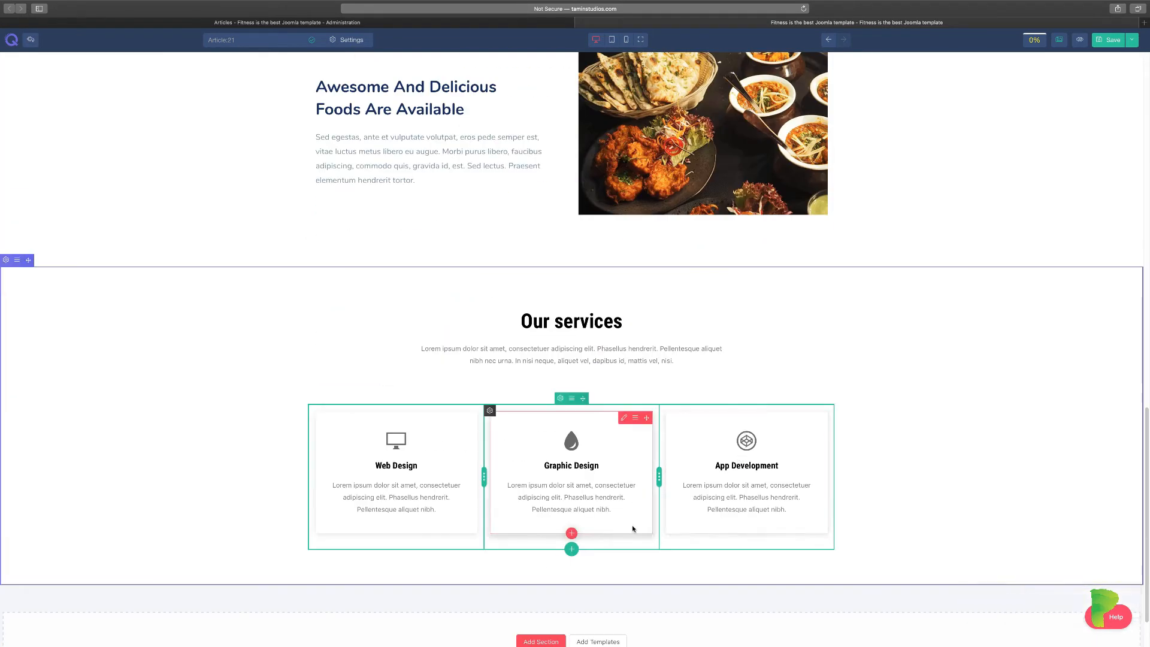
pyautogui.scroll(-2, 629, 527)
pyautogui.click(597, 580)
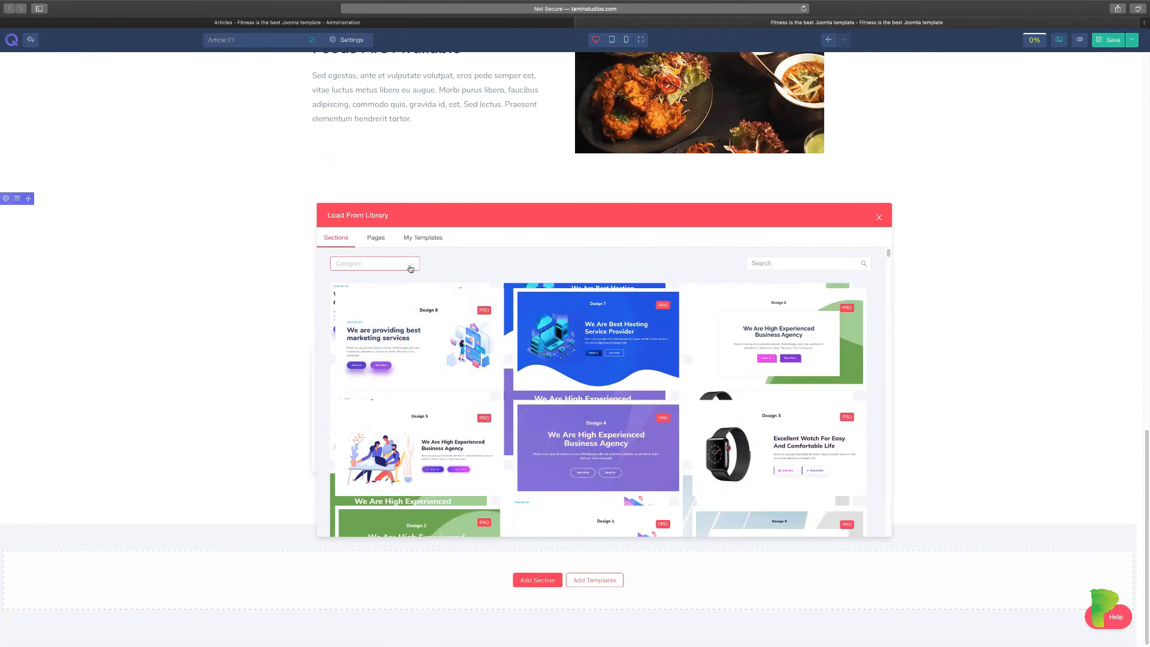
pyautogui.click(411, 267)
pyautogui.moveTo(416, 296); pyautogui.dragTo(416, 383)
pyautogui.click(360, 353)
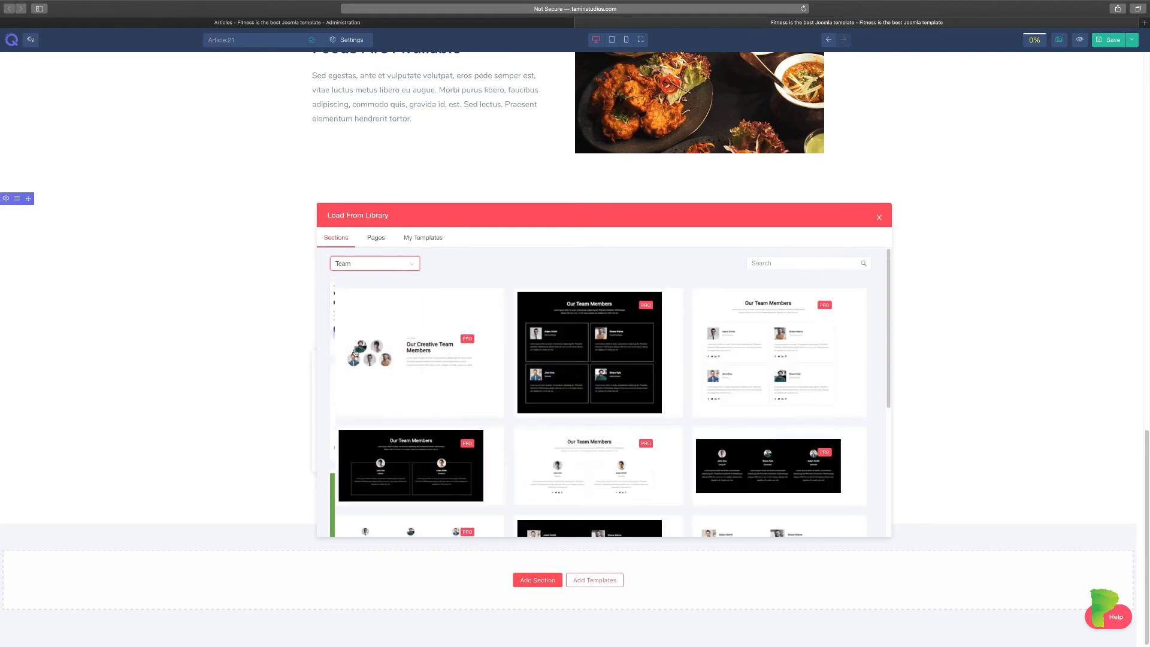
pyautogui.moveTo(889, 383); pyautogui.dragTo(885, 502)
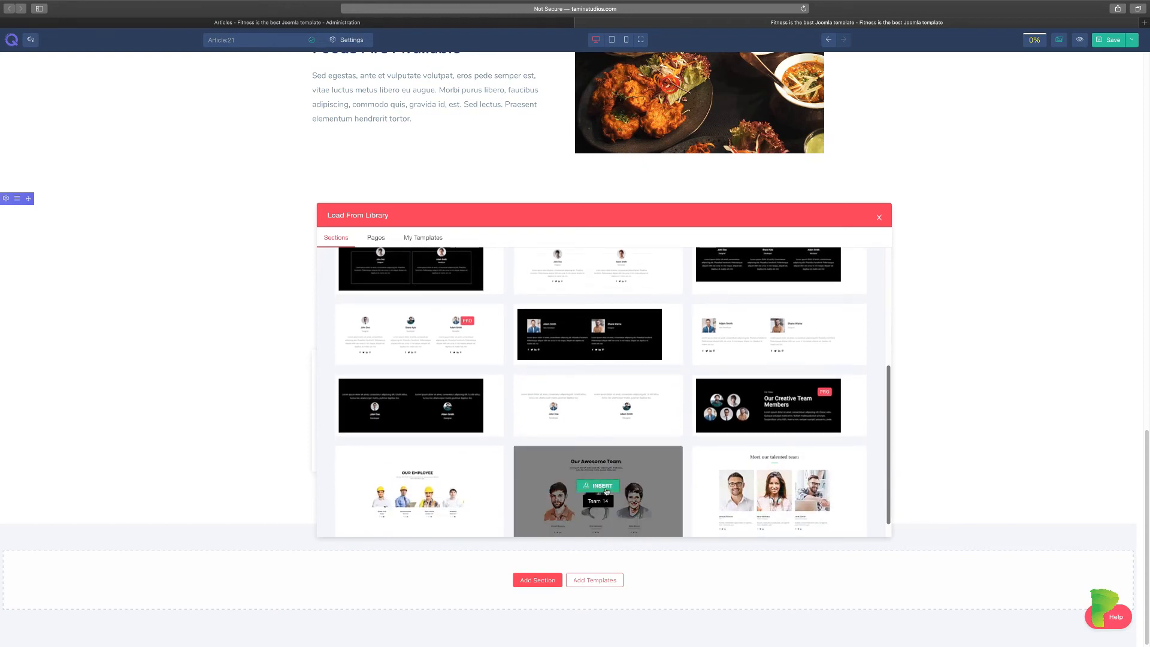
pyautogui.click(602, 486)
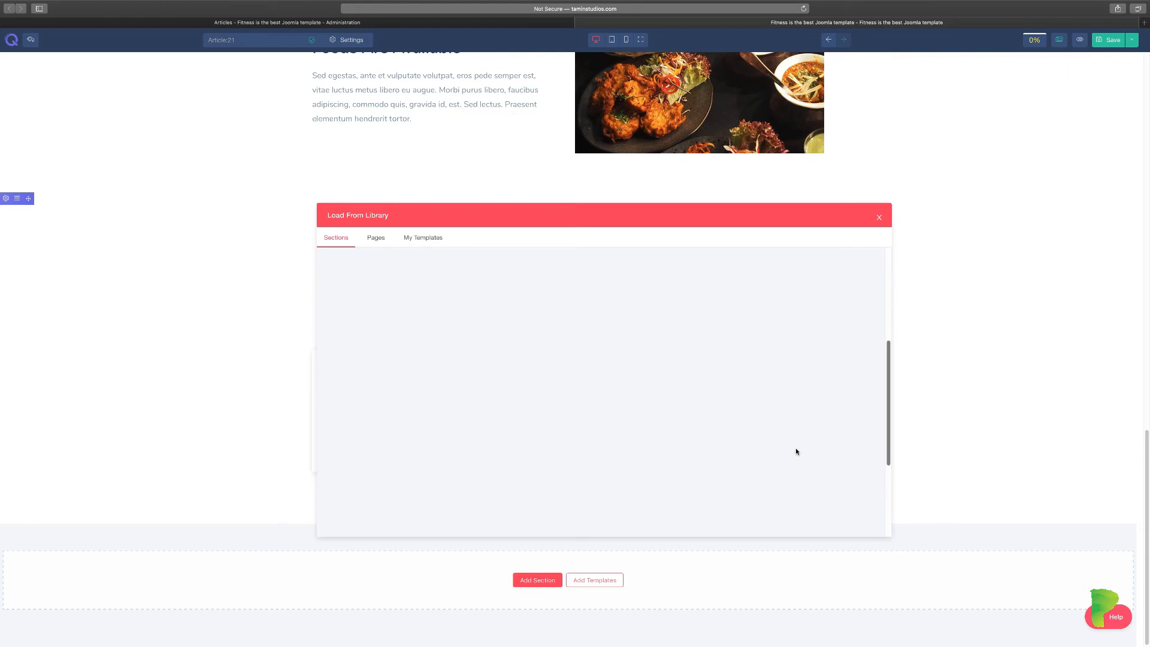
# Step: Look over the assembled page from the hosting section down to the Our Awesome Team section
pyautogui.scroll(-1, 917, 470)
pyautogui.scroll(5, 839, 445)
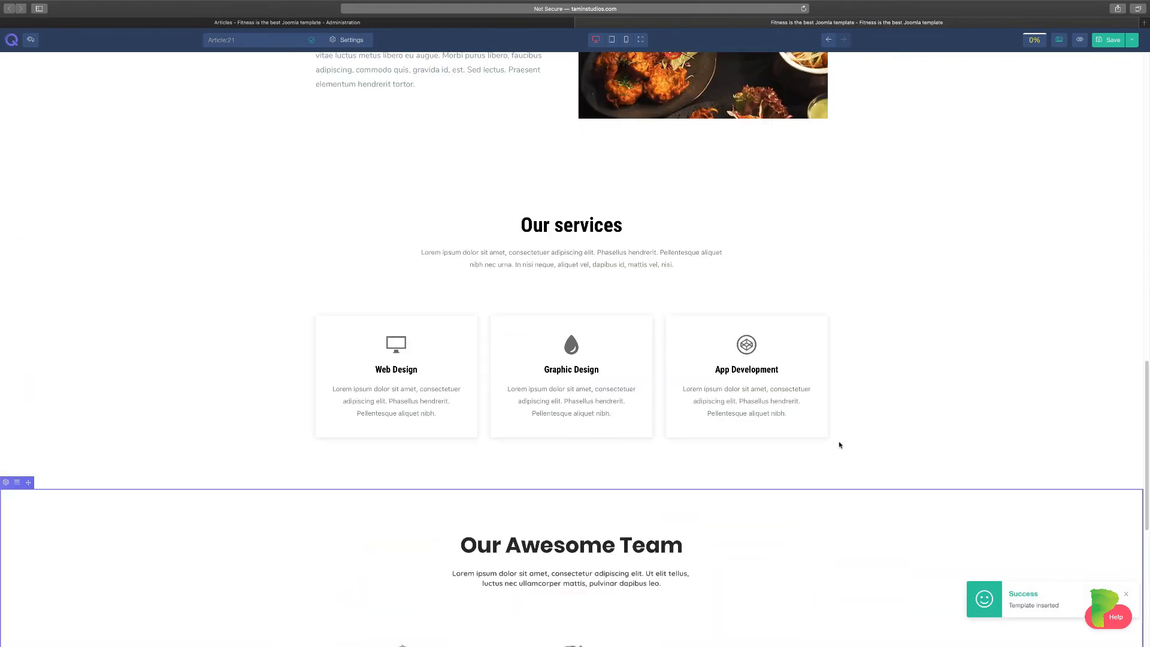
pyautogui.scroll(15, 839, 444)
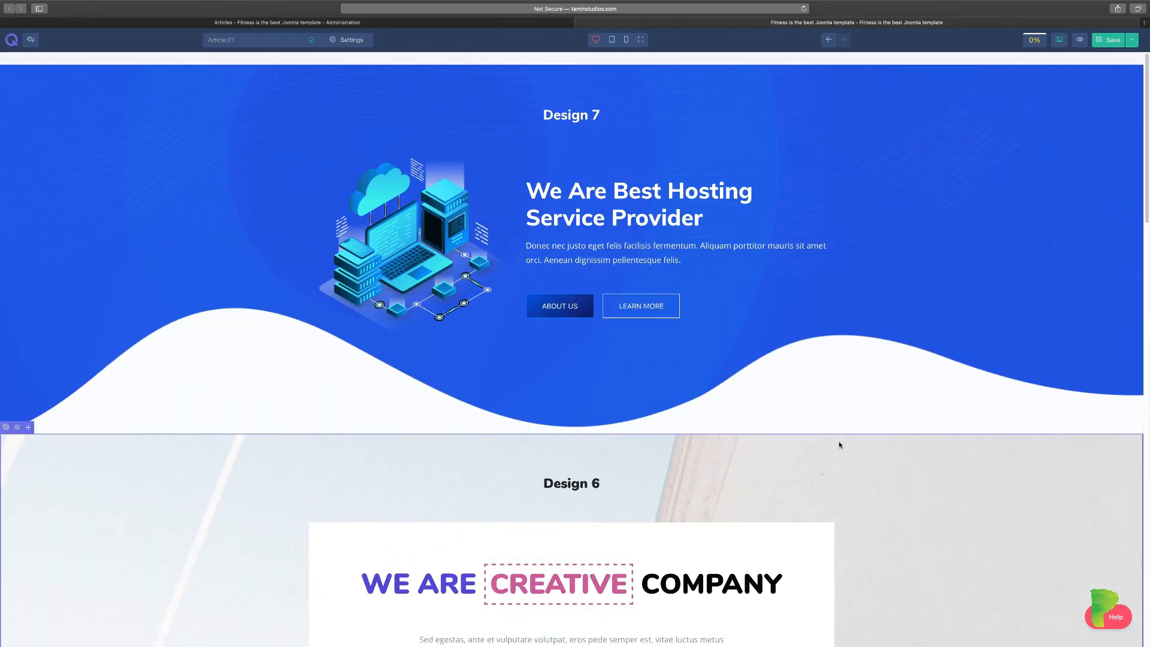
pyautogui.scroll(-5, 839, 444)
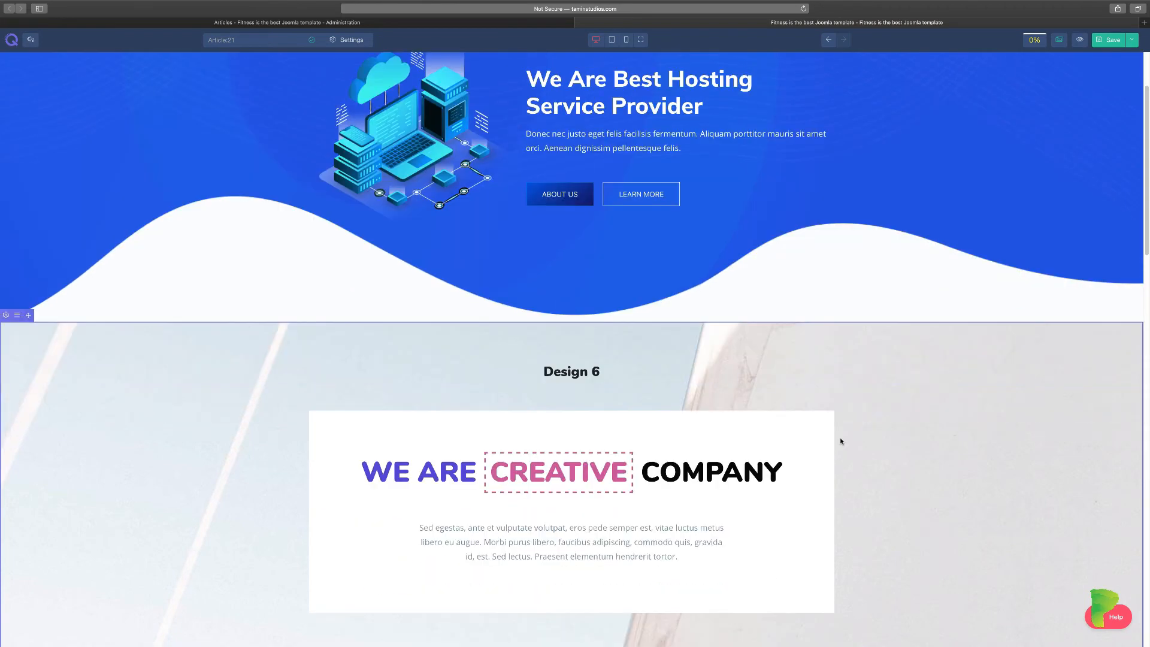
pyautogui.scroll(-4, 840, 439)
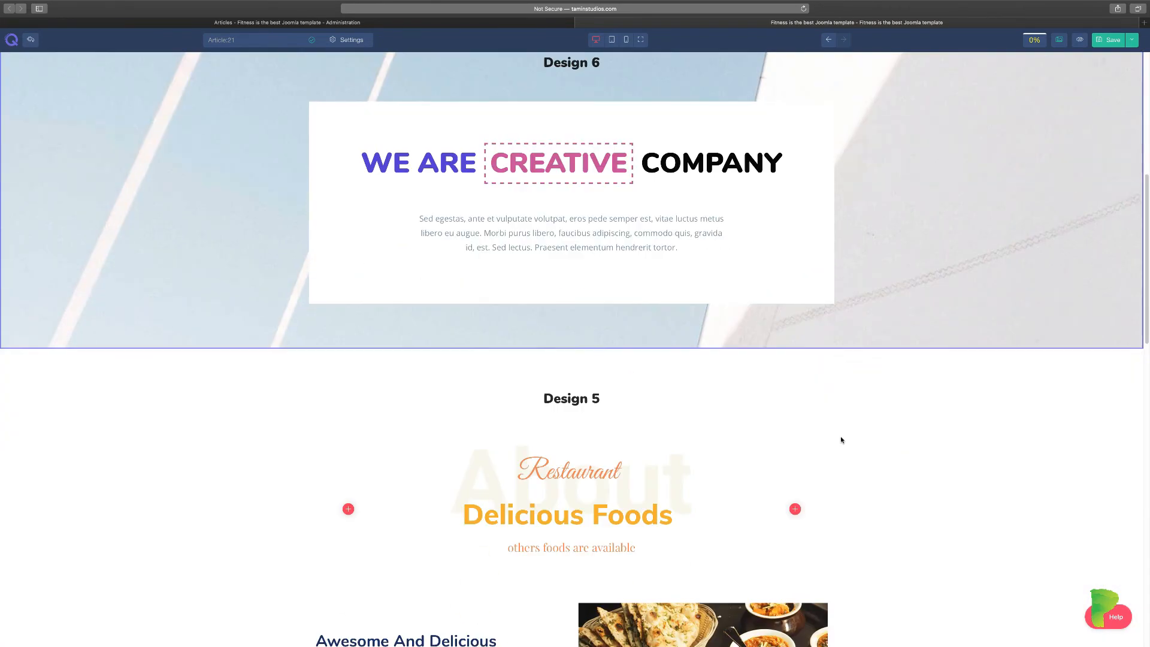
pyautogui.scroll(-5, 840, 439)
pyautogui.scroll(-5, 844, 430)
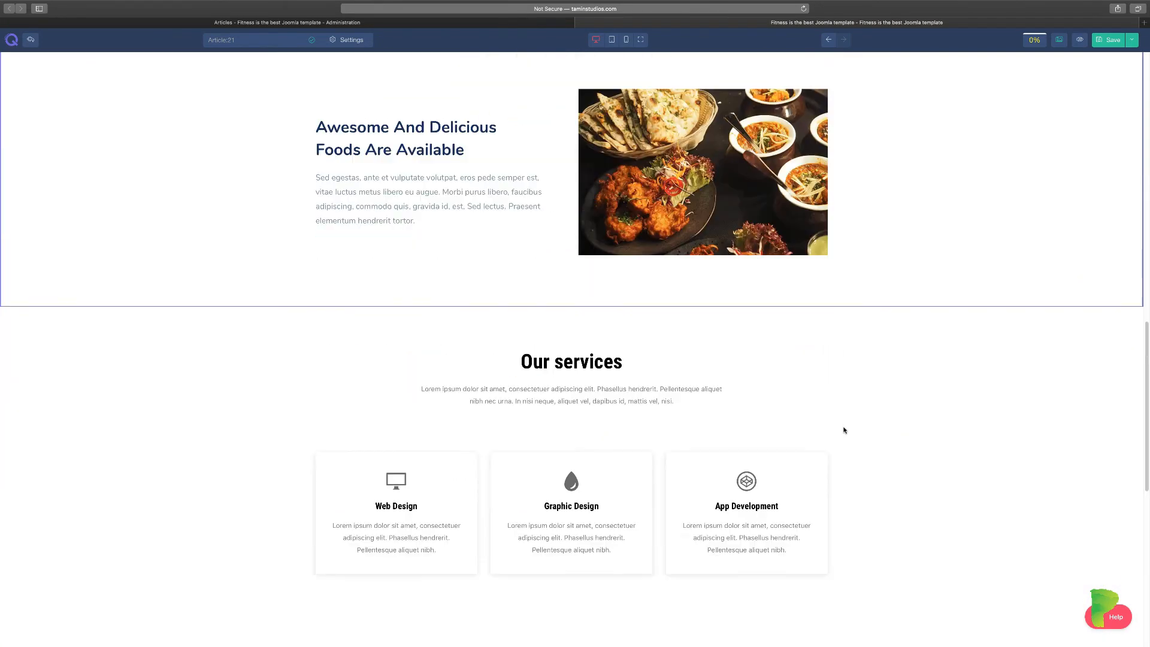
pyautogui.scroll(-10, 844, 430)
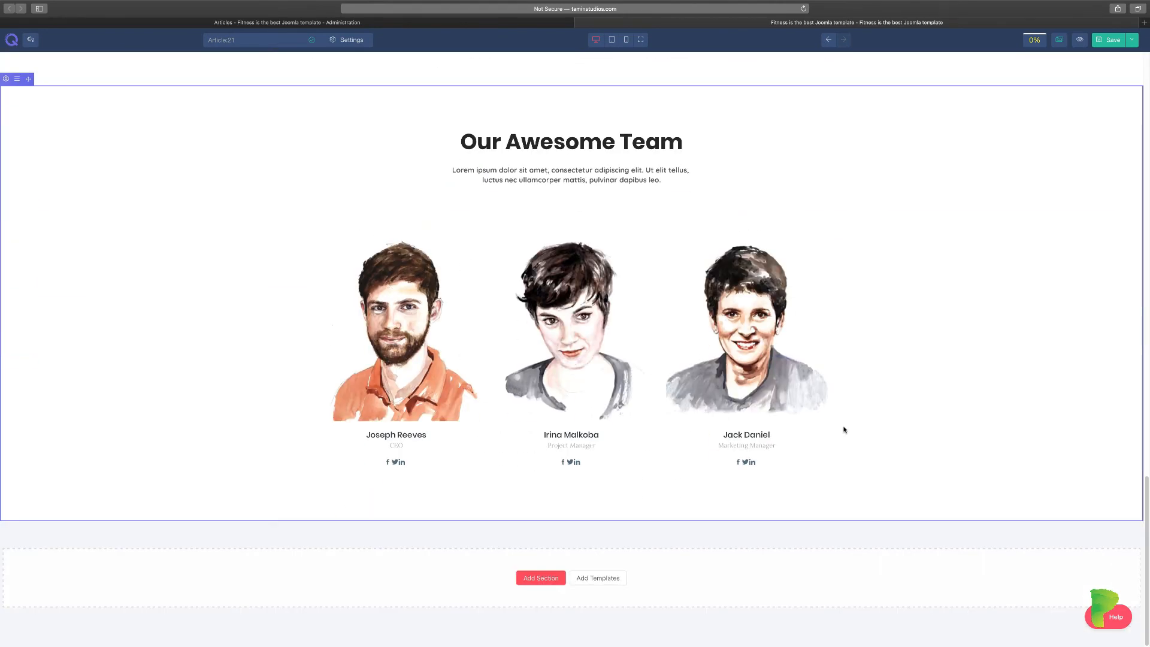
# Step: Below the Our Awesome Team section, insert the dark Pricing 6 template from the library's Pricing category
pyautogui.click(599, 576)
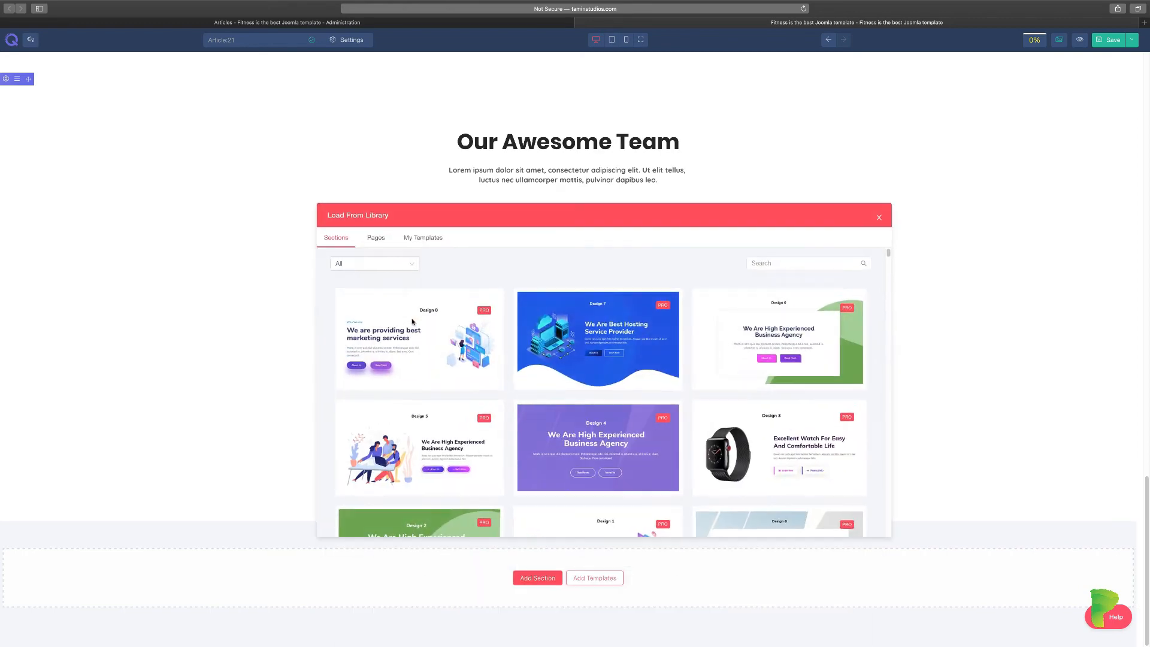
pyautogui.click(412, 264)
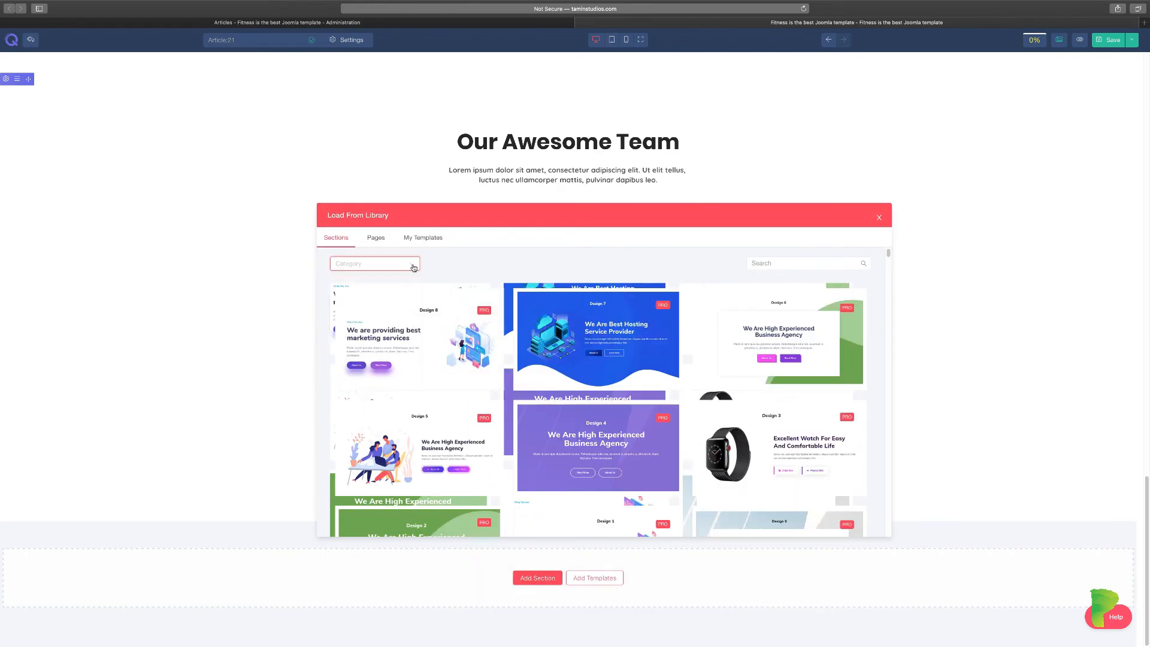
pyautogui.scroll(-5, 395, 335)
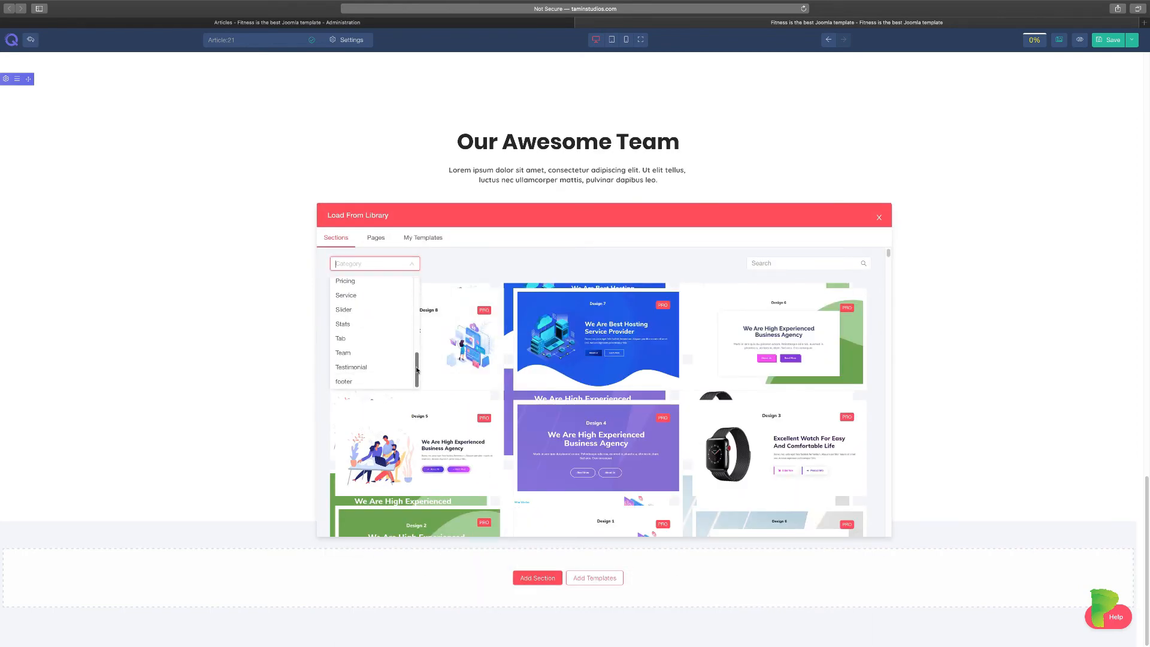
pyautogui.click(351, 294)
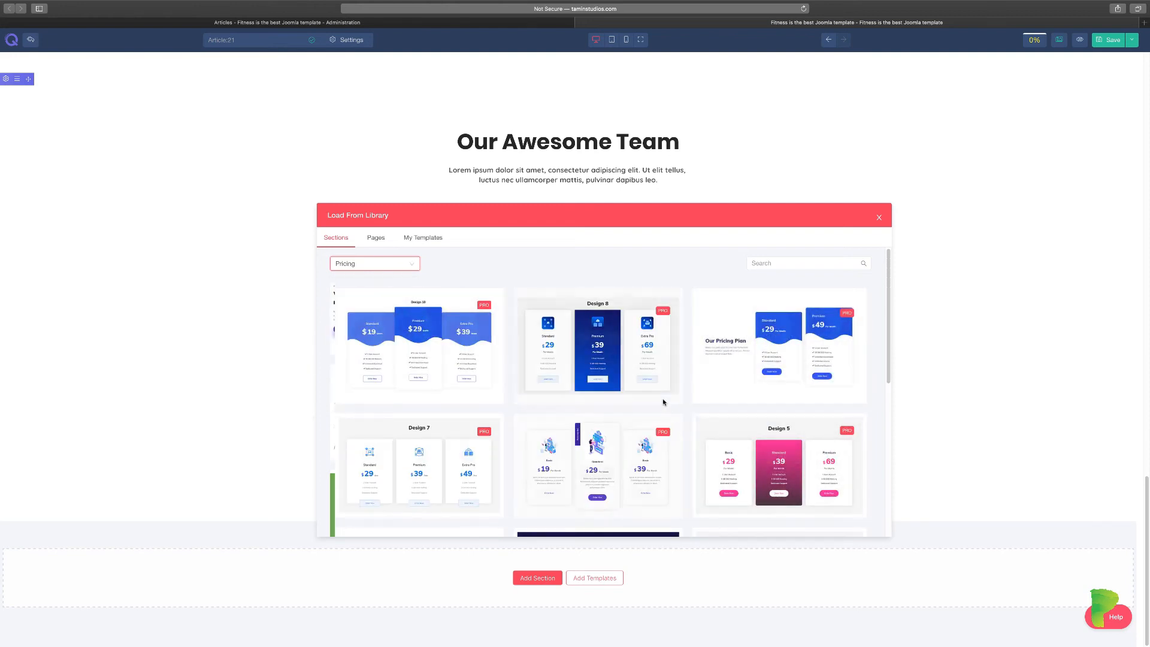
pyautogui.moveTo(889, 366); pyautogui.dragTo(885, 478)
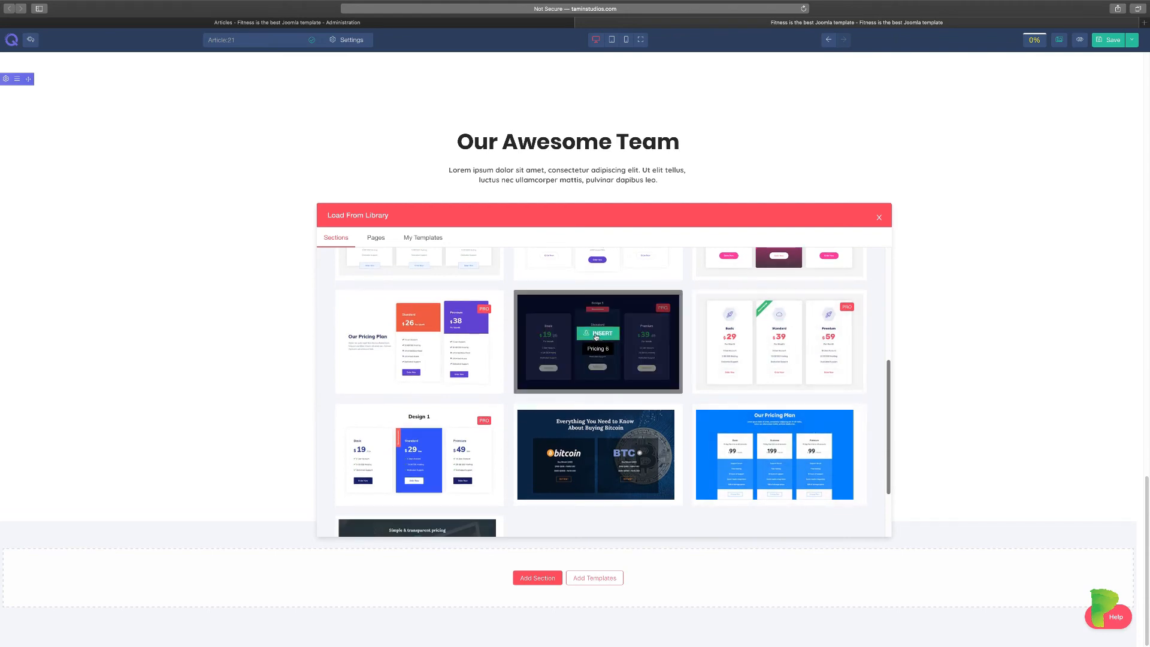
pyautogui.click(596, 337)
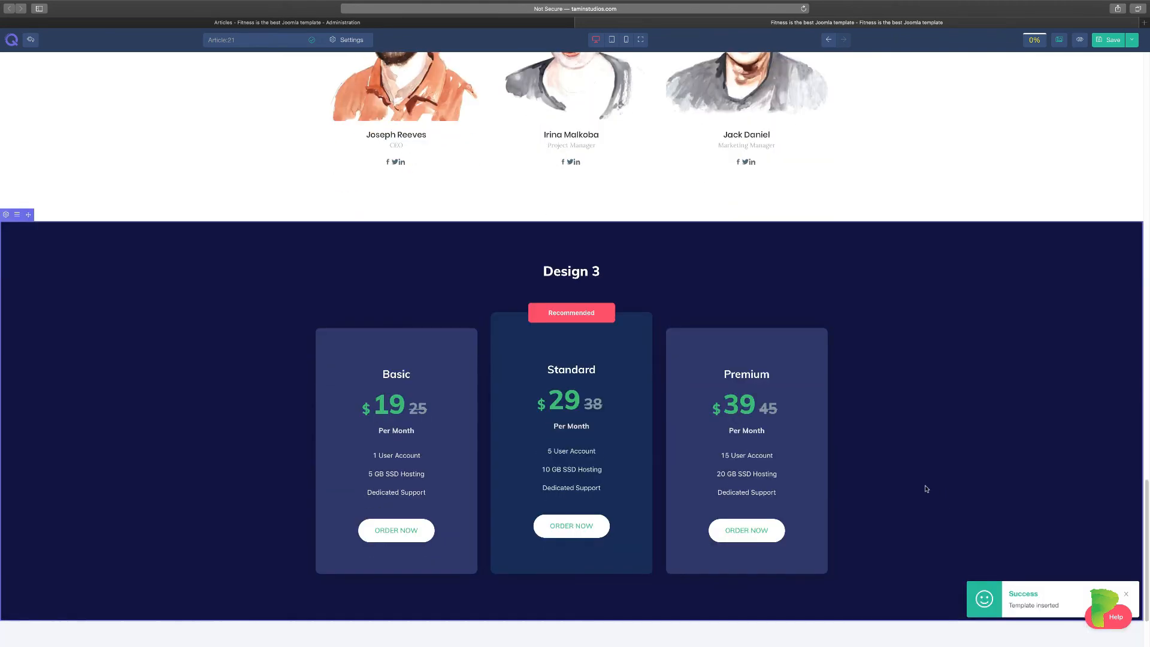
# Step: Change the title of the hosting section's blurb to "Get a quality web hosting company"
pyautogui.scroll(20, 889, 477)
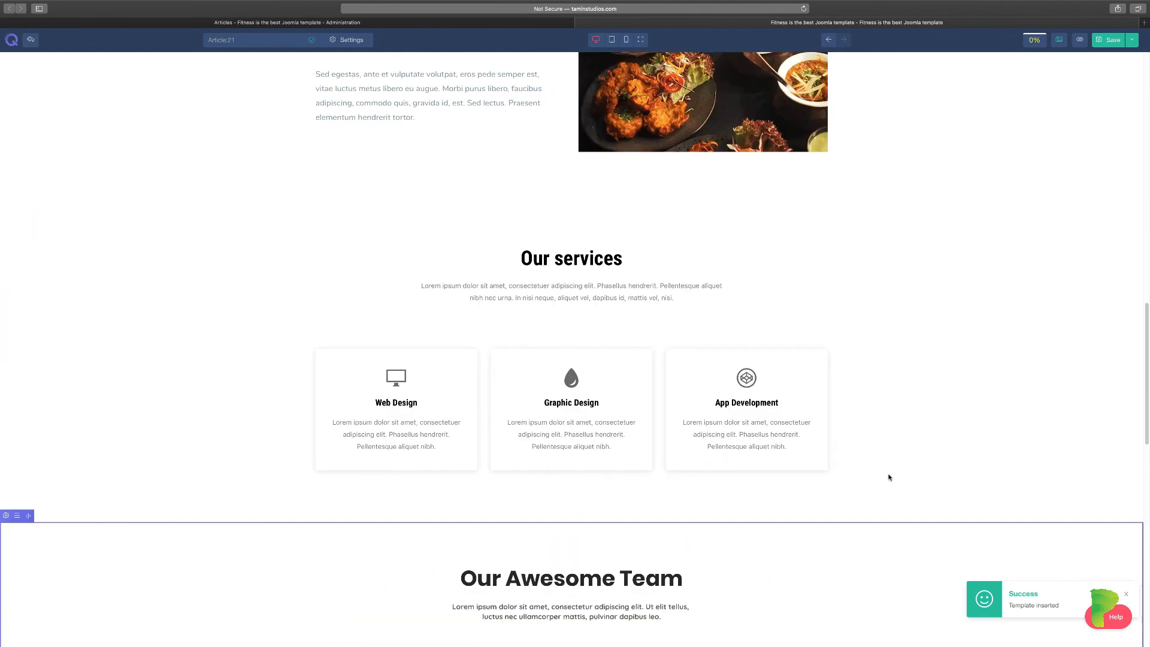
pyautogui.scroll(8, 889, 477)
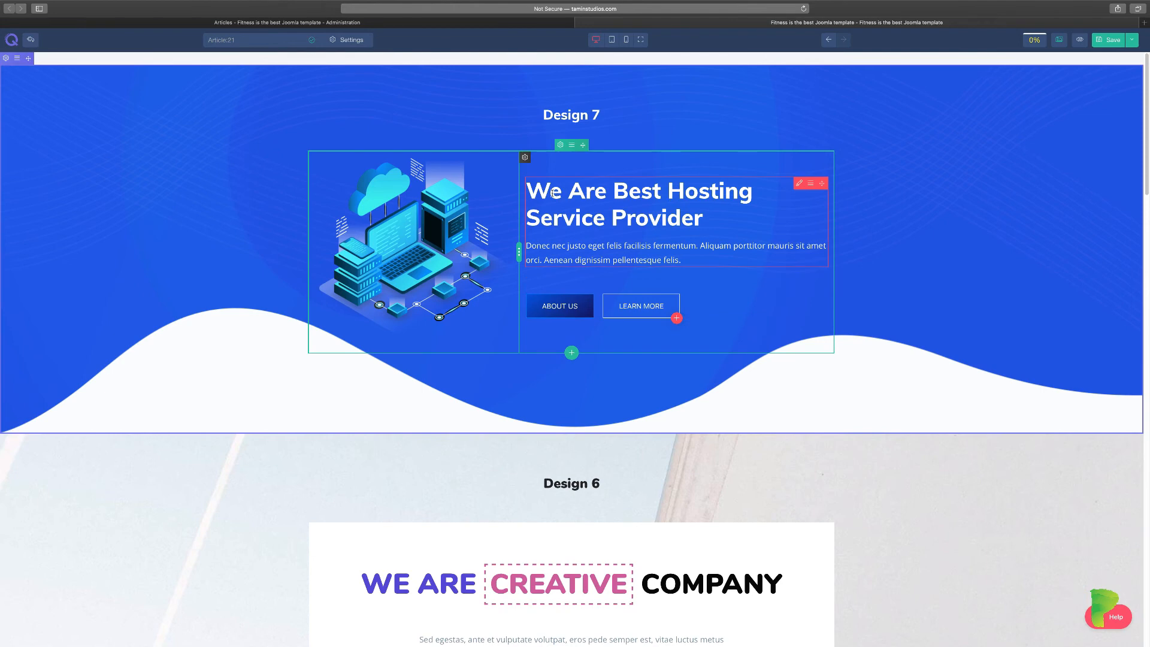
pyautogui.click(799, 185)
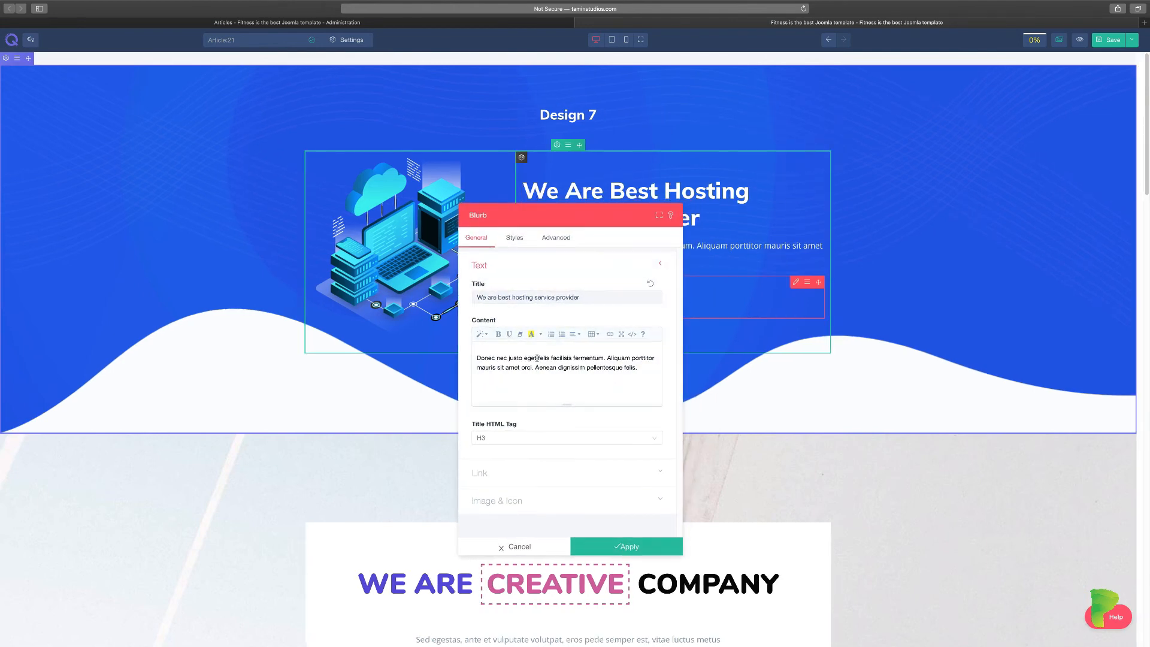
pyautogui.tripleClick(563, 299)
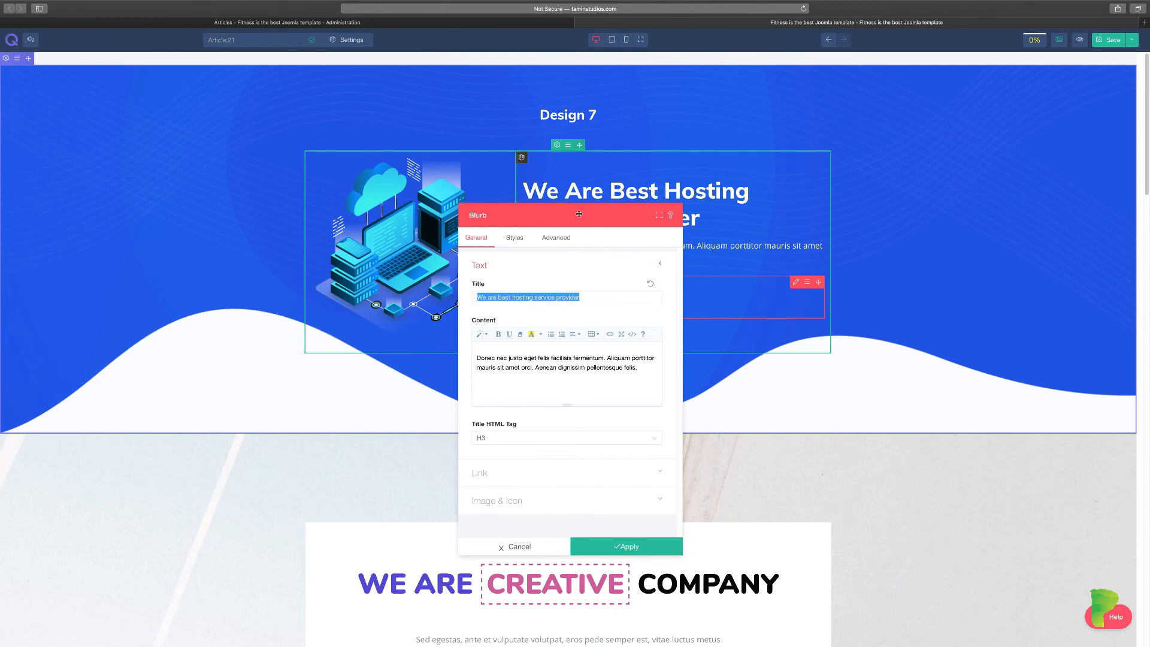
pyautogui.moveTo(579, 214); pyautogui.dragTo(957, 229)
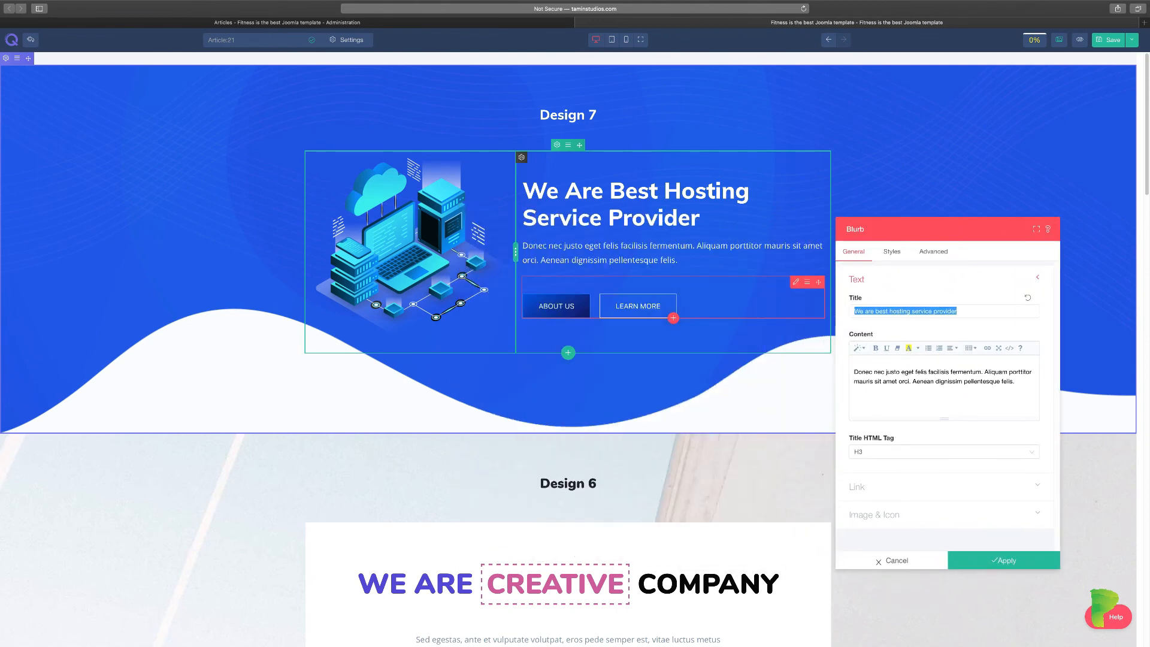
pyautogui.write('Get a ')
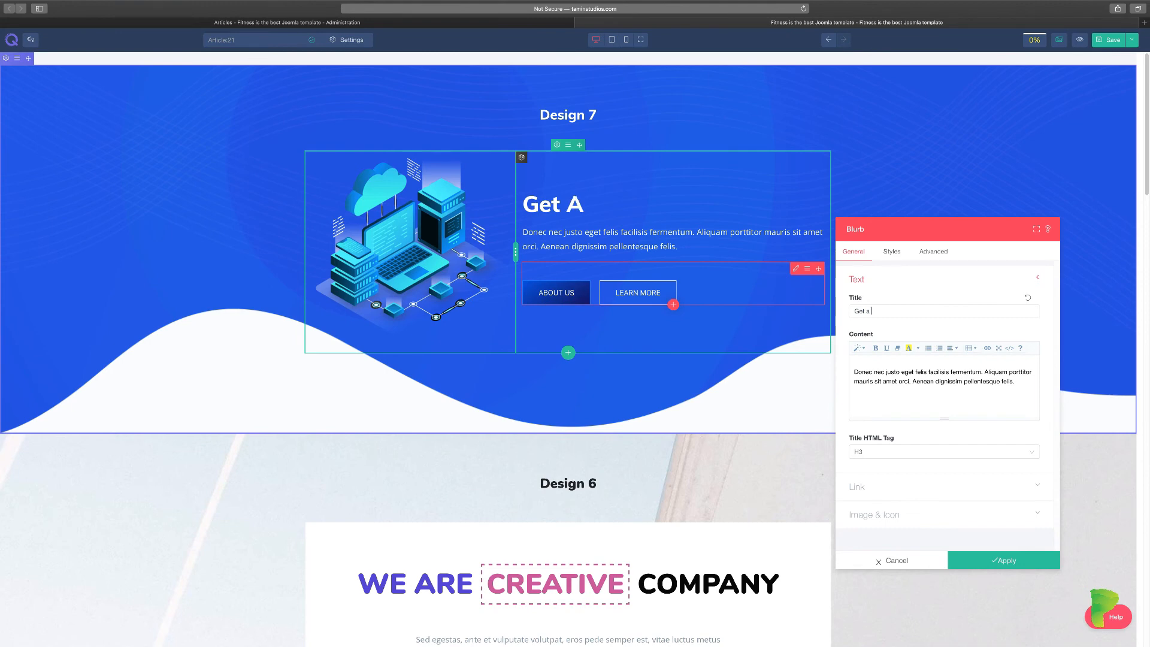
pyautogui.write('quality w')
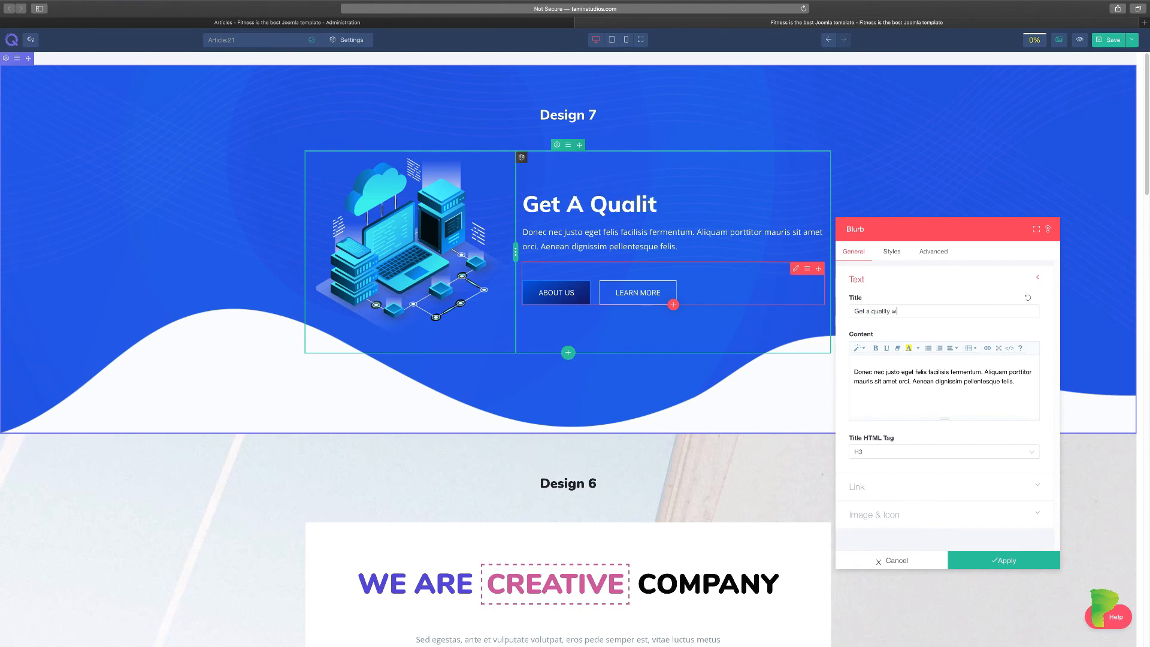
pyautogui.write('eb hosting comp')
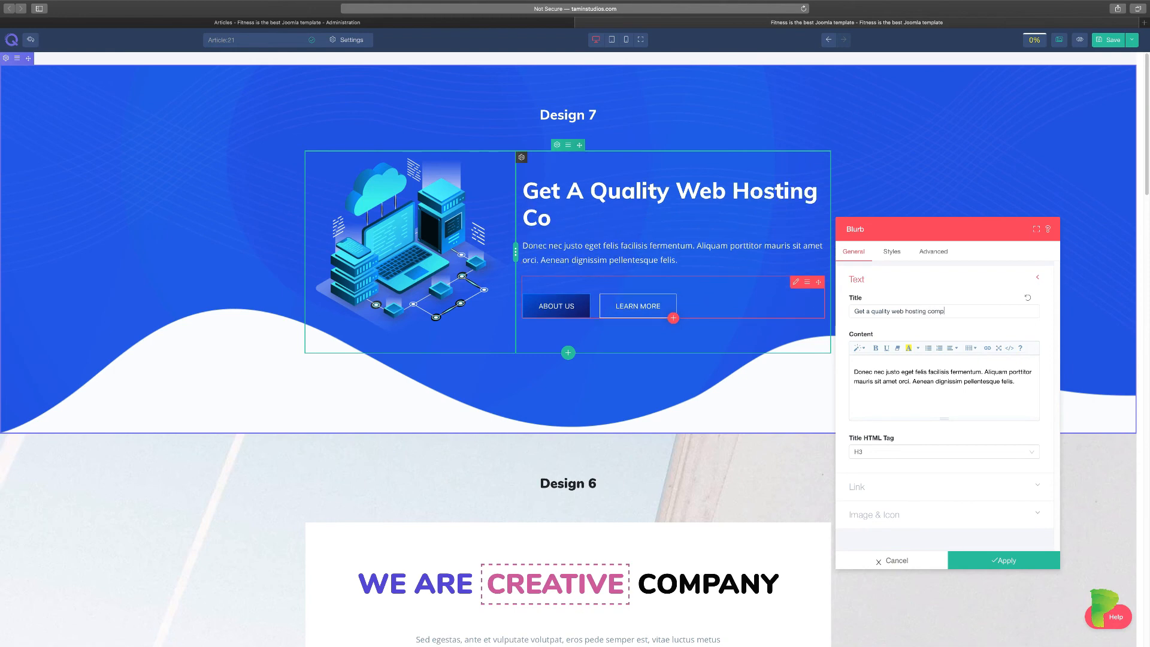
pyautogui.write('any')
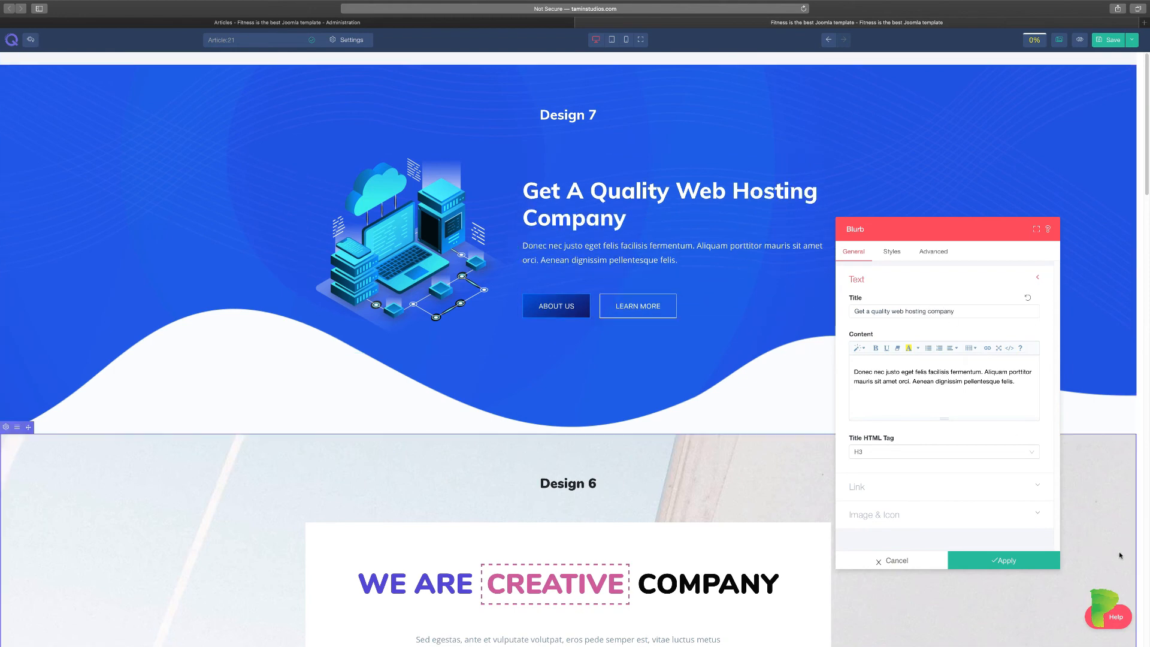
# Step: Apply the edited title to the hosting section's blurb
pyautogui.click(1006, 563)
# Step: Review the before, center and after text settings of the "We are creative Company" heading and close them without changes
pyautogui.scroll(-5, 715, 454)
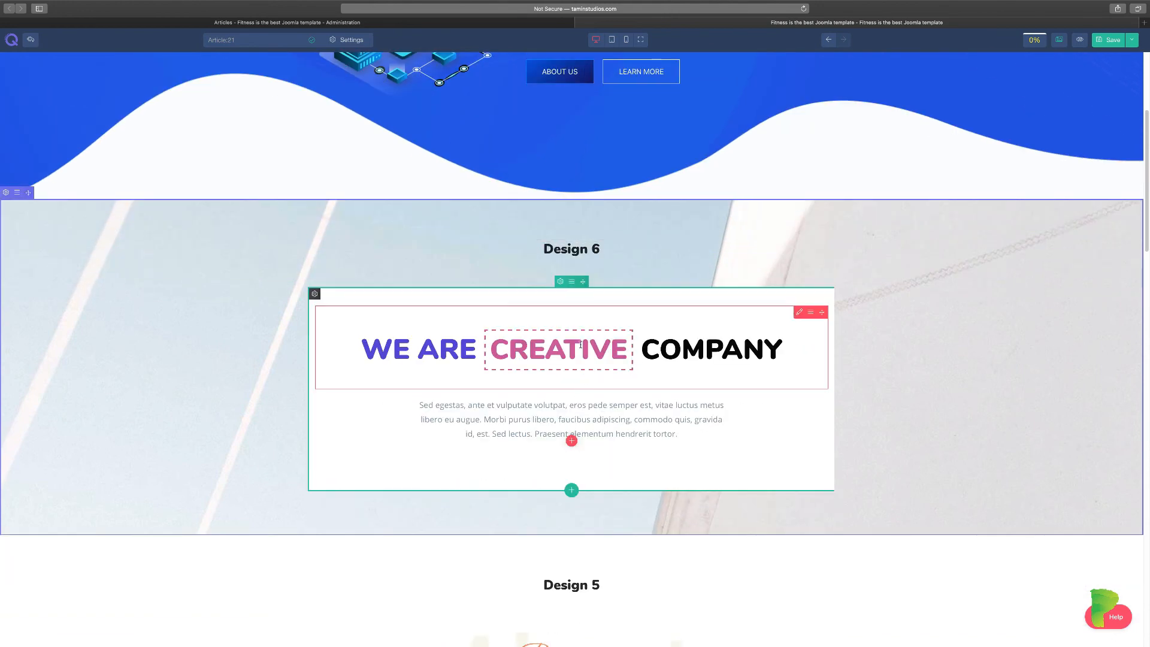
pyautogui.click(799, 312)
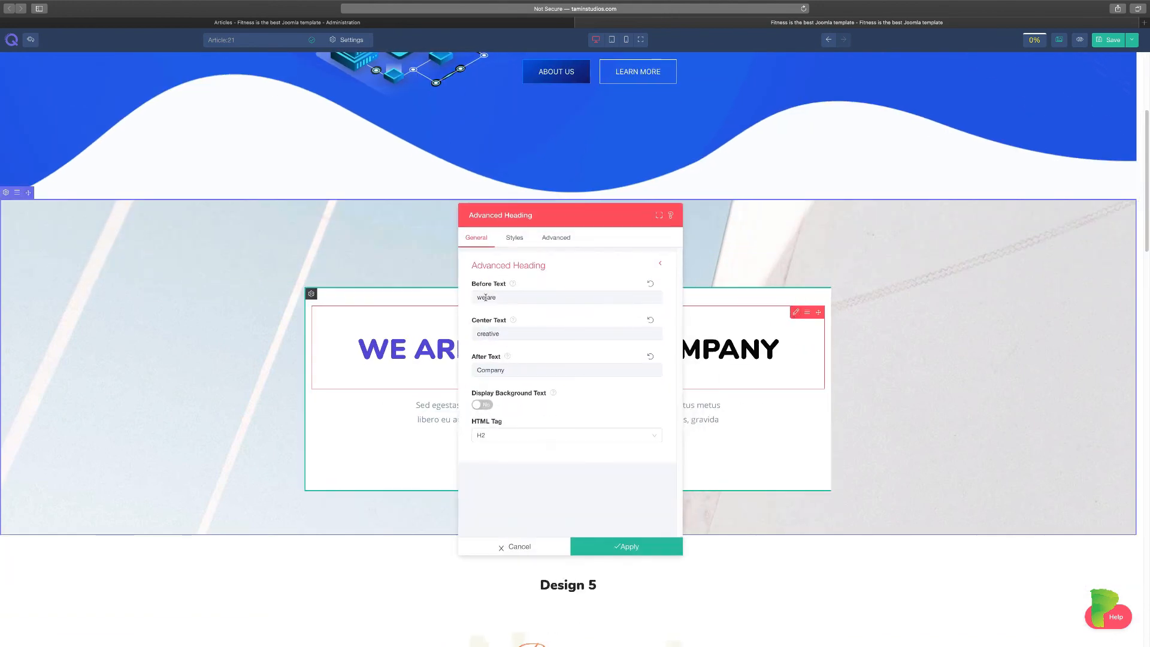
pyautogui.moveTo(554, 220); pyautogui.dragTo(945, 261)
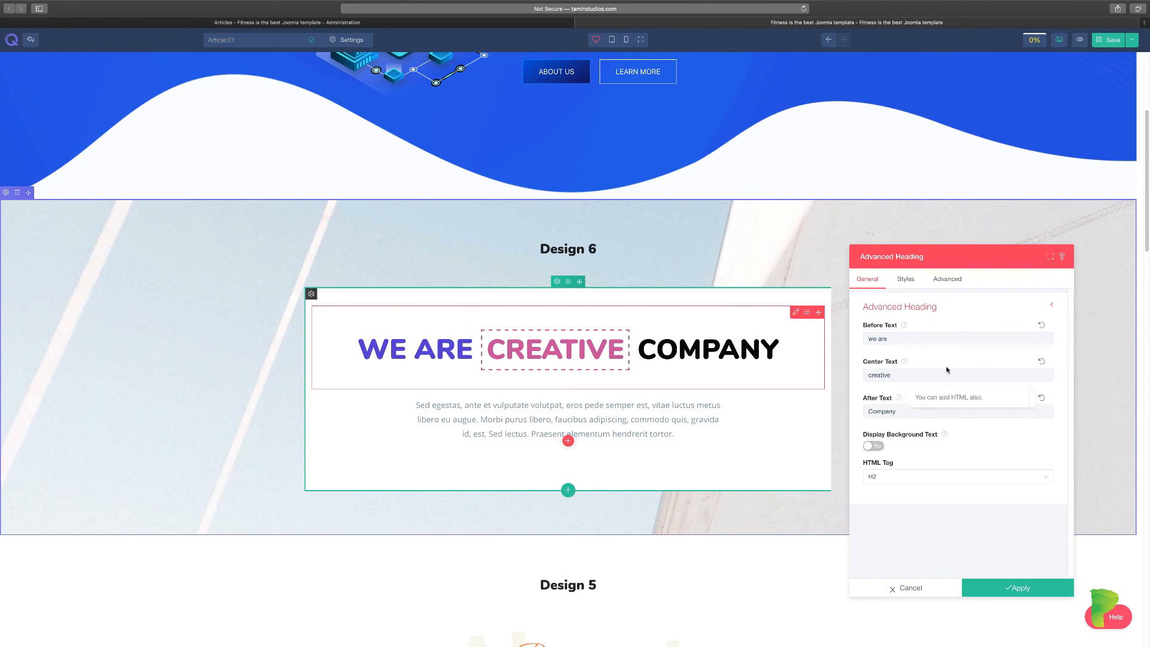
pyautogui.click(941, 587)
# Step: Review the page's sections from the creative company block through restaurant, services and team, and return to the hosting section
pyautogui.scroll(-5, 778, 477)
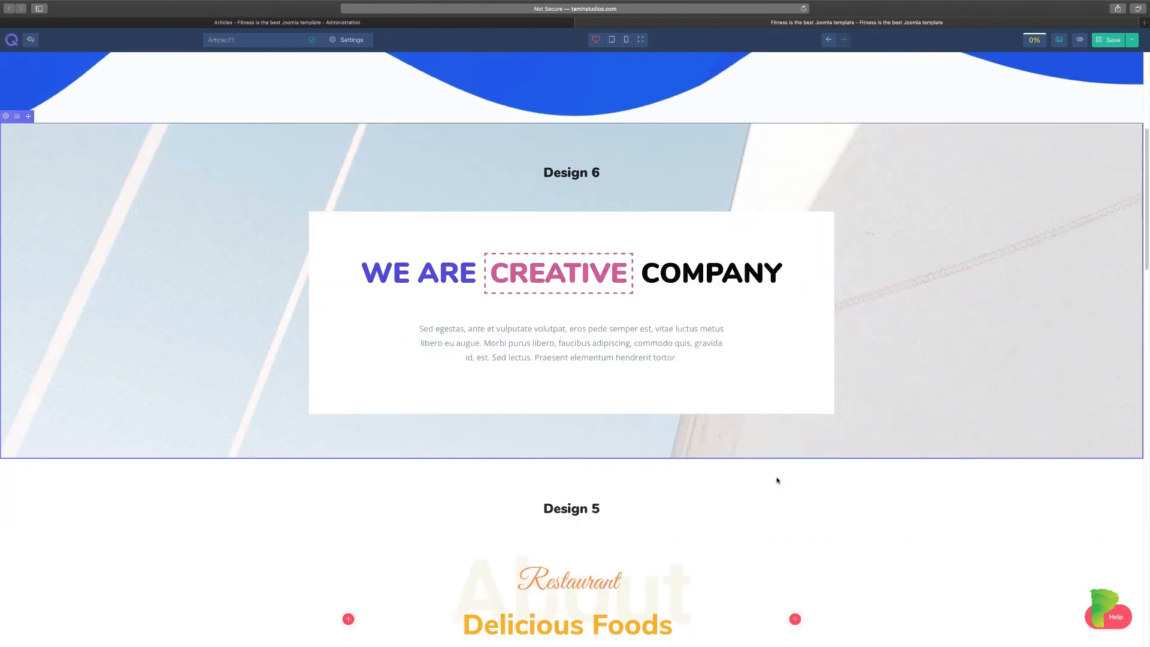
pyautogui.scroll(-5, 777, 479)
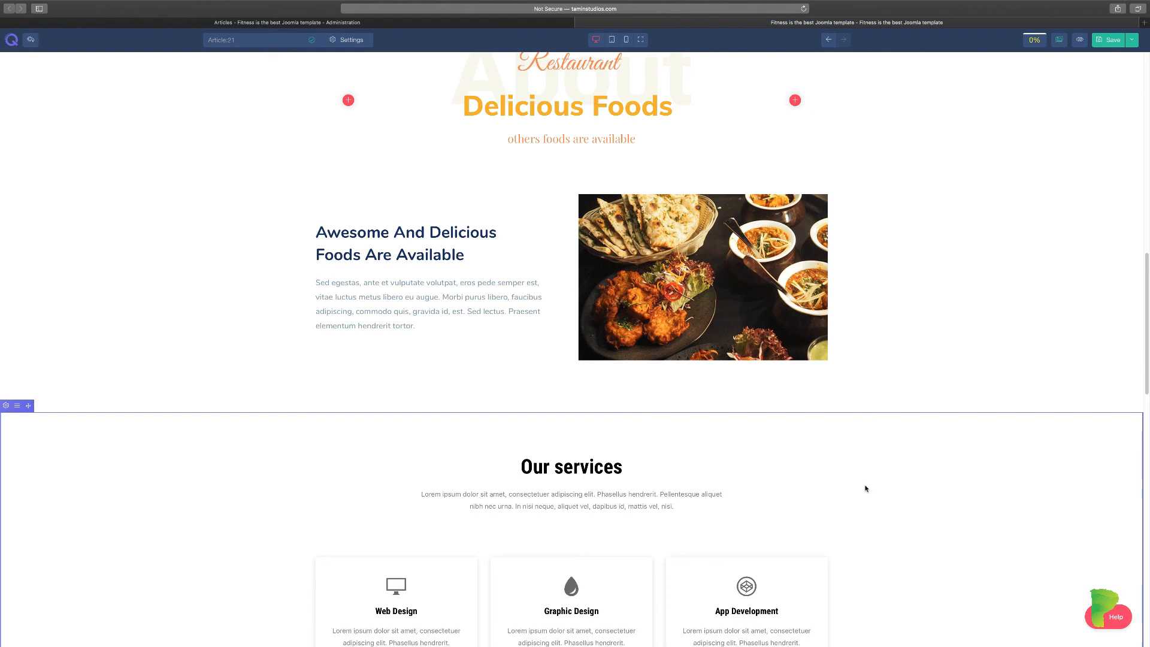
pyautogui.scroll(-1, 897, 500)
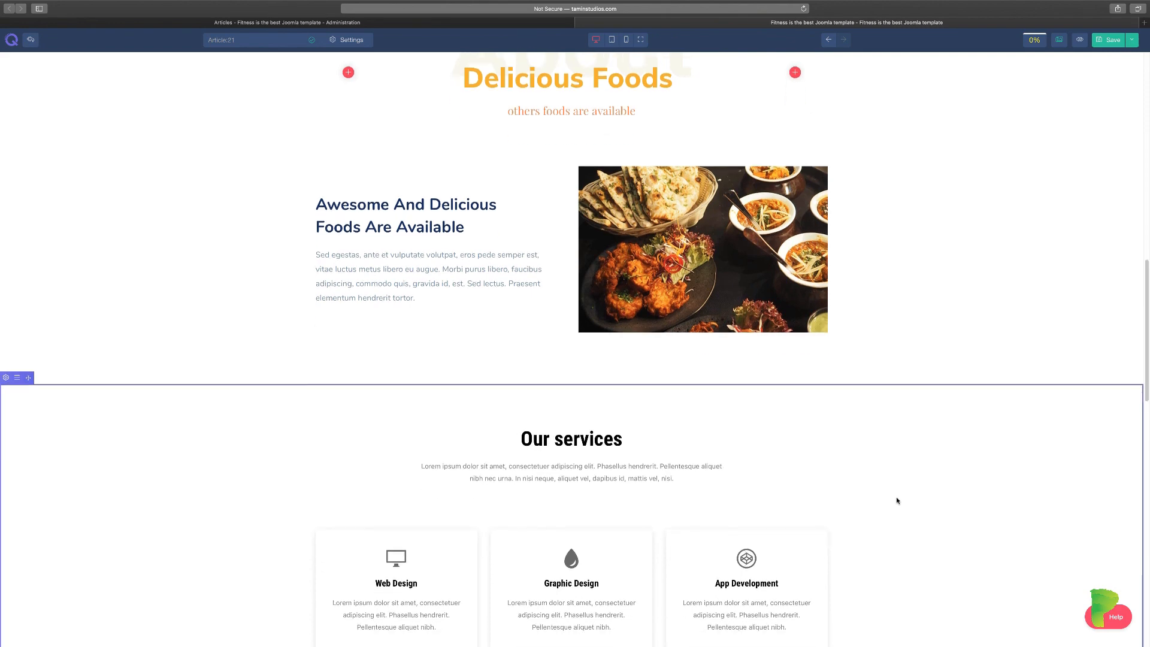
pyautogui.scroll(-10, 897, 501)
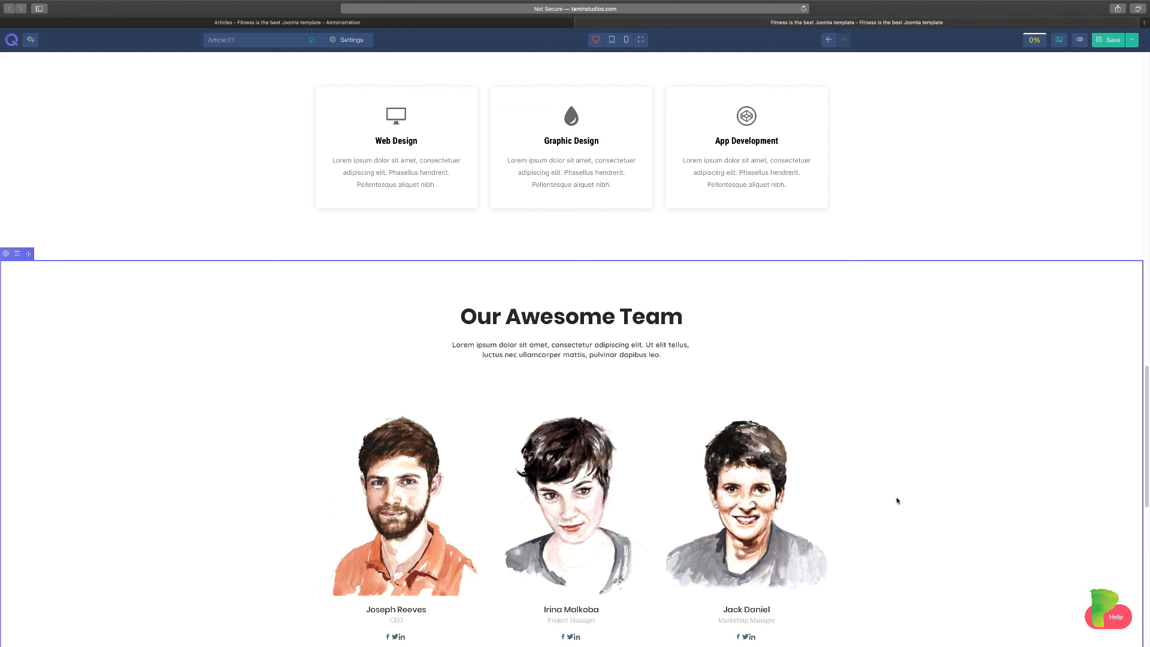
pyautogui.scroll(-3, 897, 501)
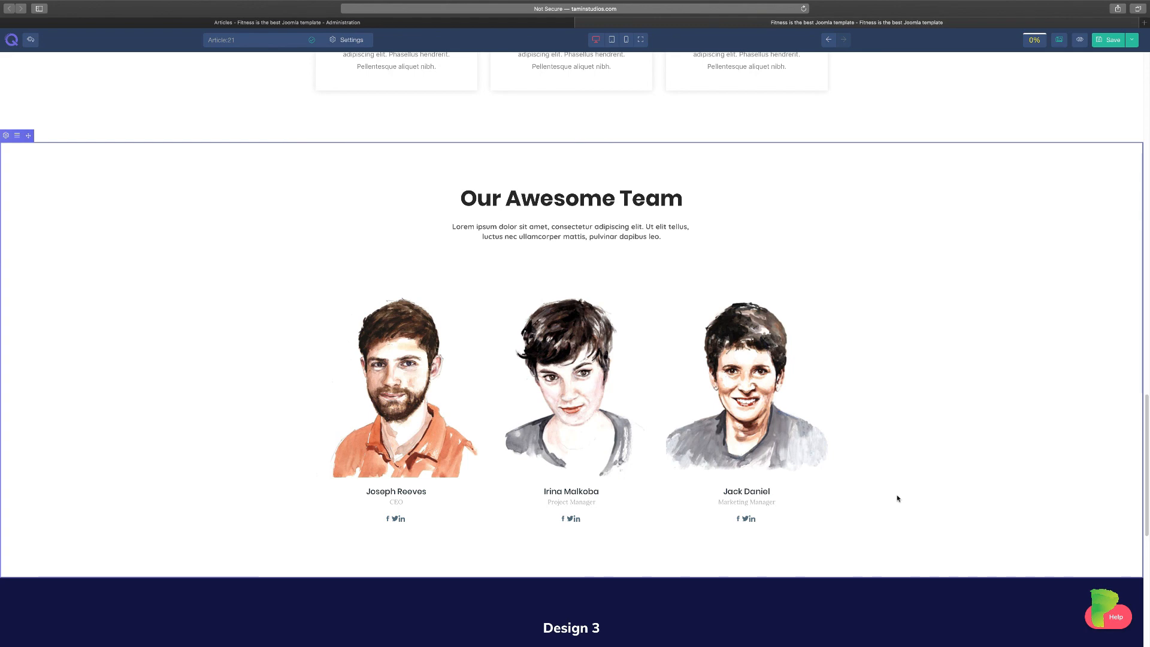
pyautogui.scroll(20, 897, 499)
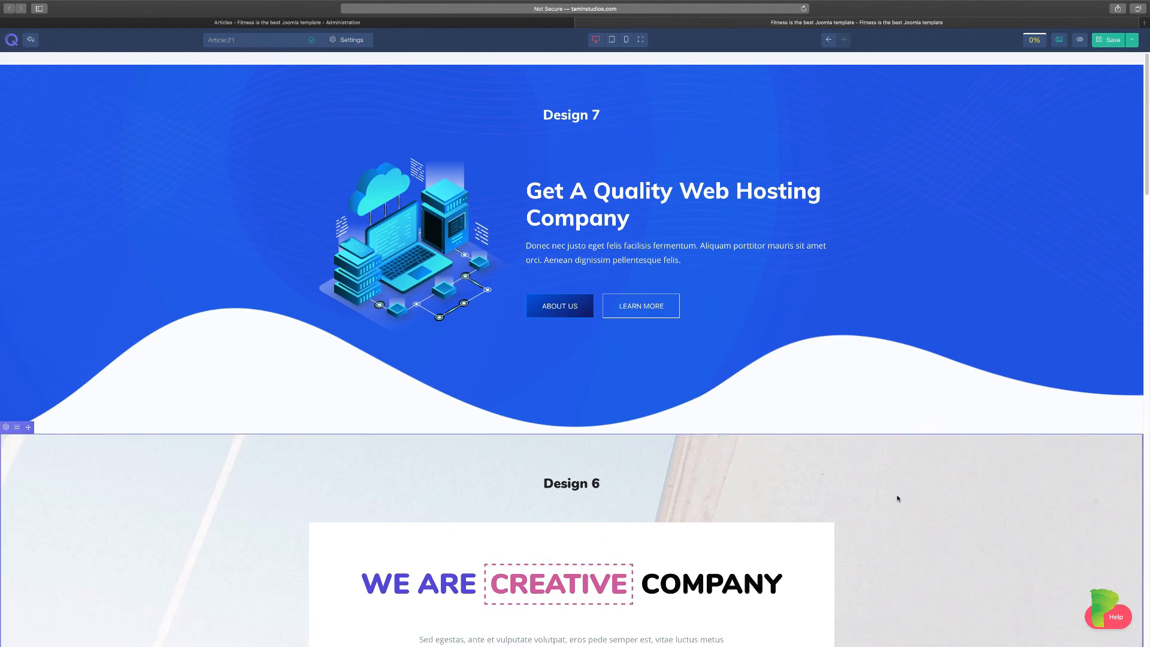